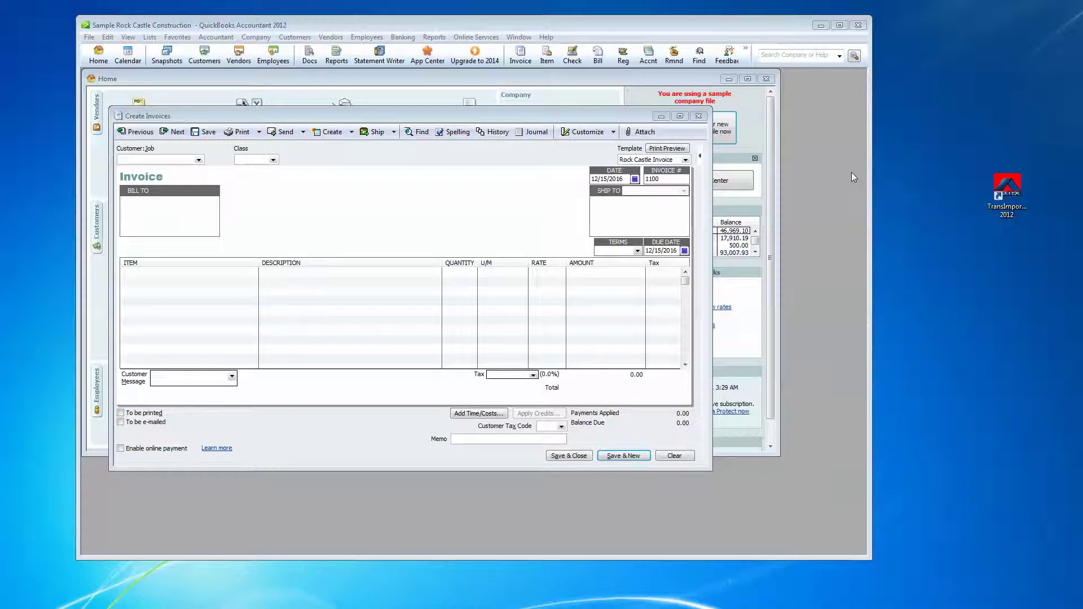
Launch TransImporter 2012 and keep it running as the Gold Edition
{"action": "left_click", "coordinate": [998, 180]}
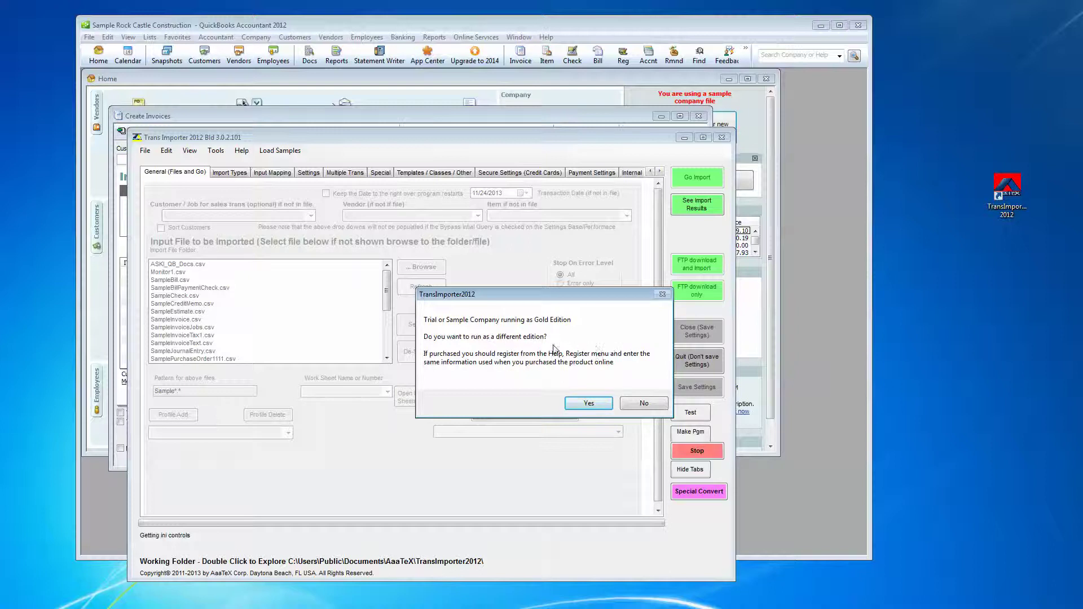
{"action": "left_click", "coordinate": [638, 405]}
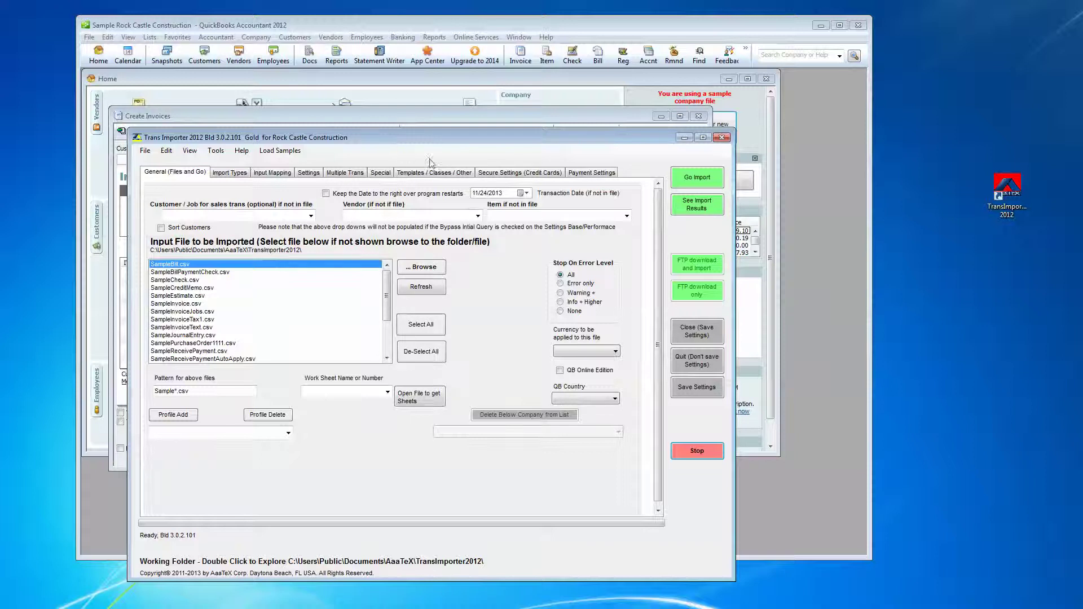
Review the full set of transaction and list import types, and collapse the view back to the used ones
{"action": "left_click", "coordinate": [241, 175]}
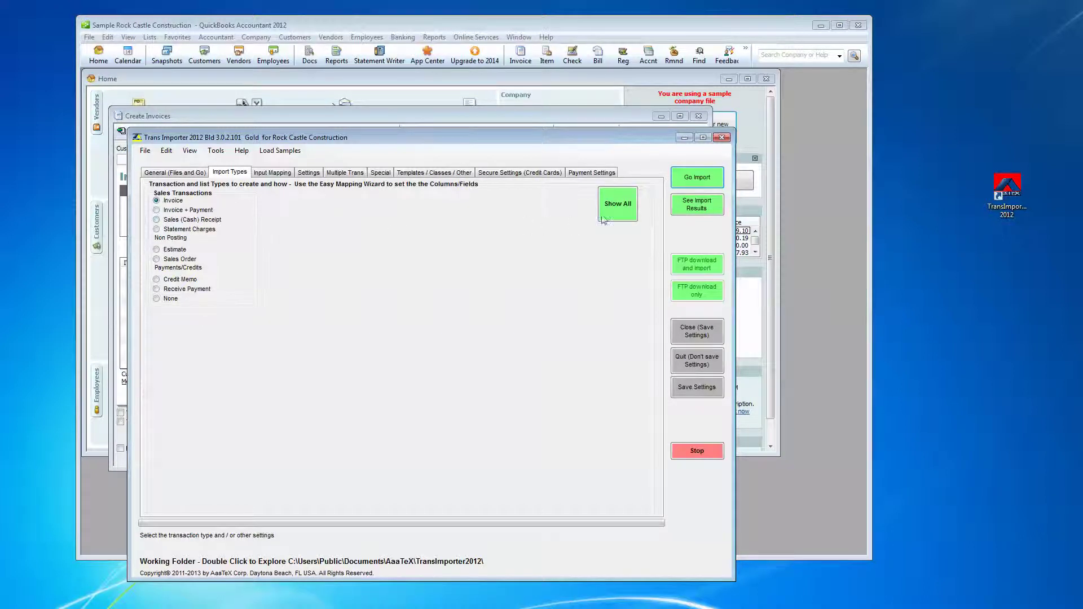
{"action": "left_click", "coordinate": [628, 211]}
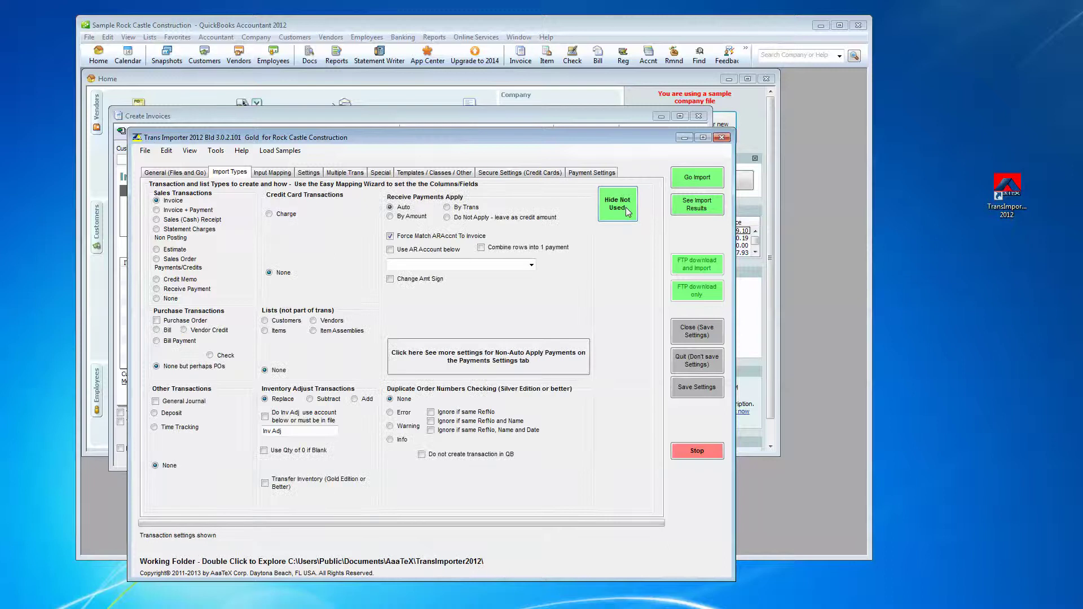
{"action": "left_click", "coordinate": [628, 212]}
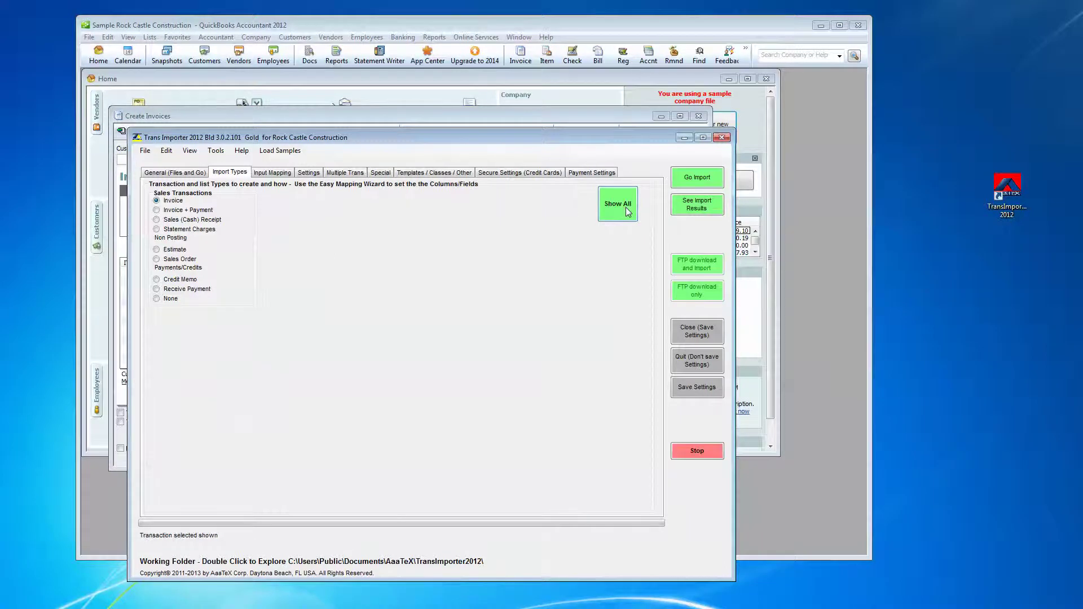
Bring up the input field mapping, switch to SampleInvoice.csv in Excel to widen the Customer column, and return to the mapping
{"action": "left_click", "coordinate": [270, 172]}
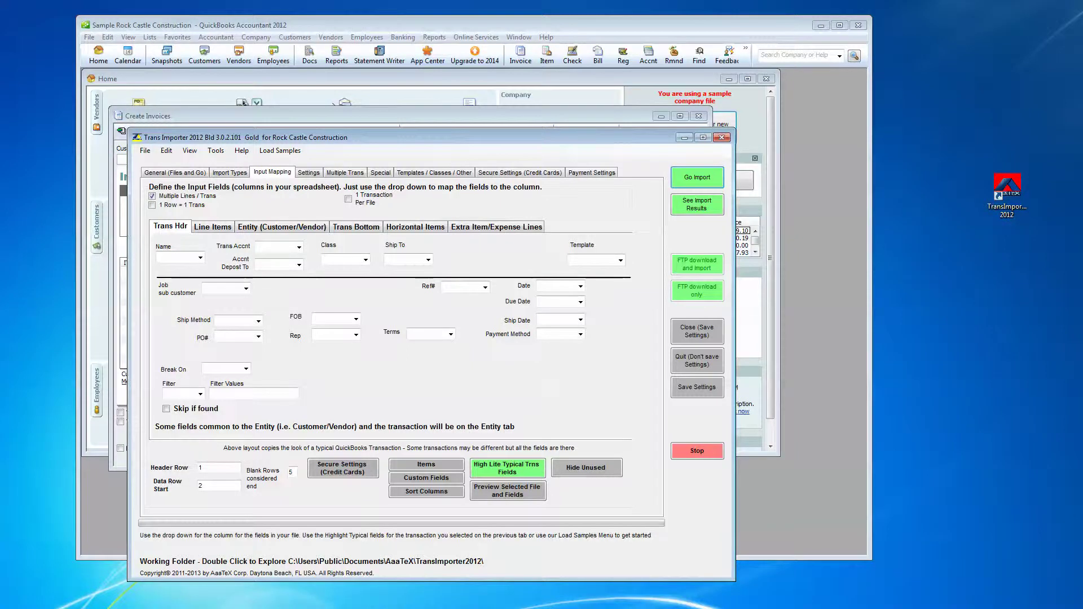
{"action": "key", "text": "alt+Tab"}
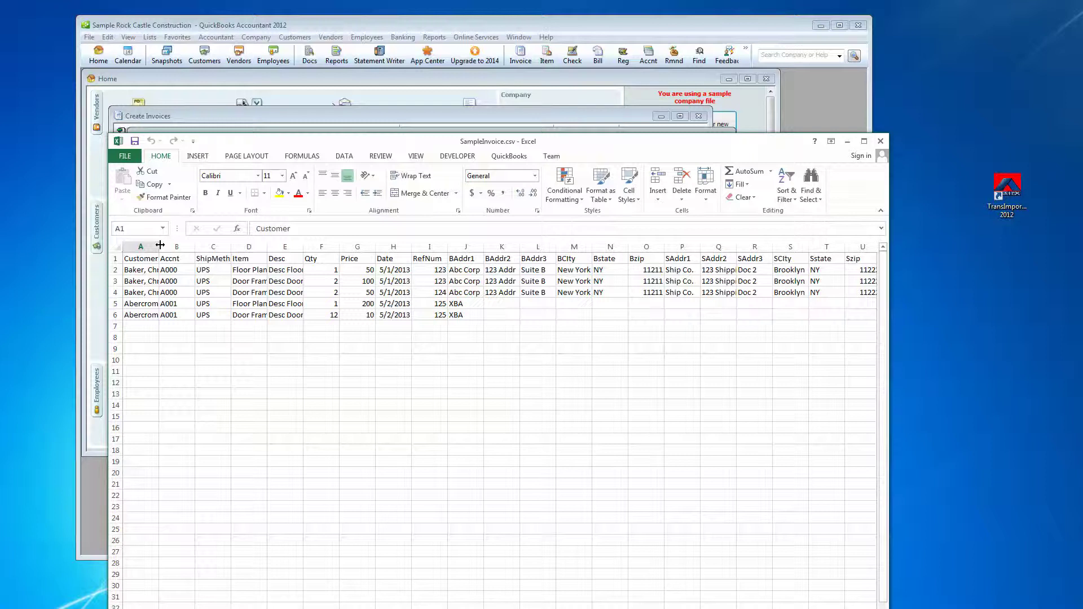
{"action": "left_click_drag", "start_coordinate": [160, 245], "coordinate": [189, 246]}
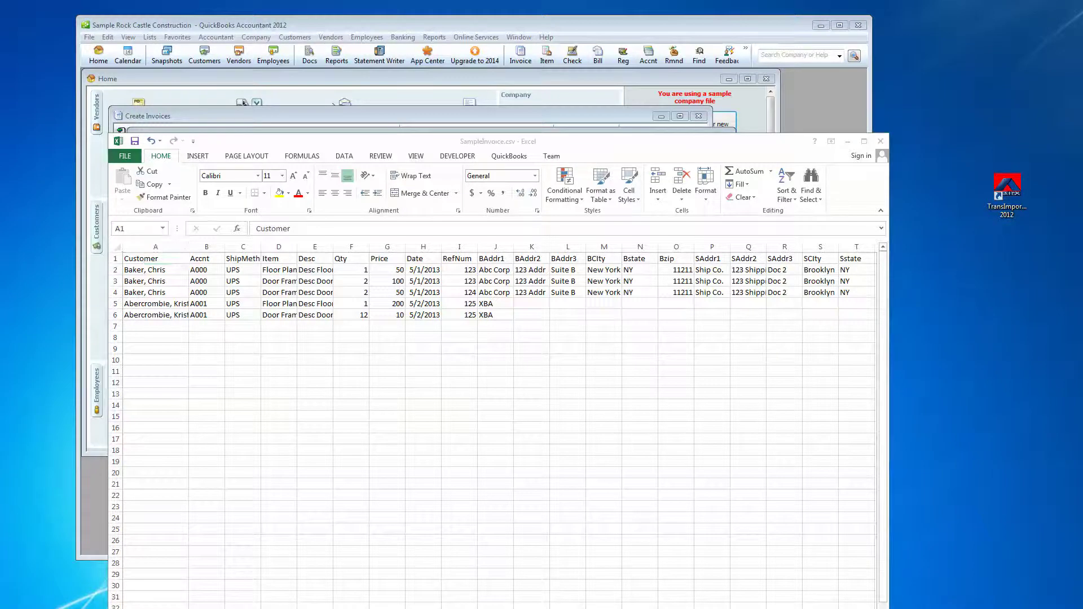
{"action": "key", "text": "alt+Tab"}
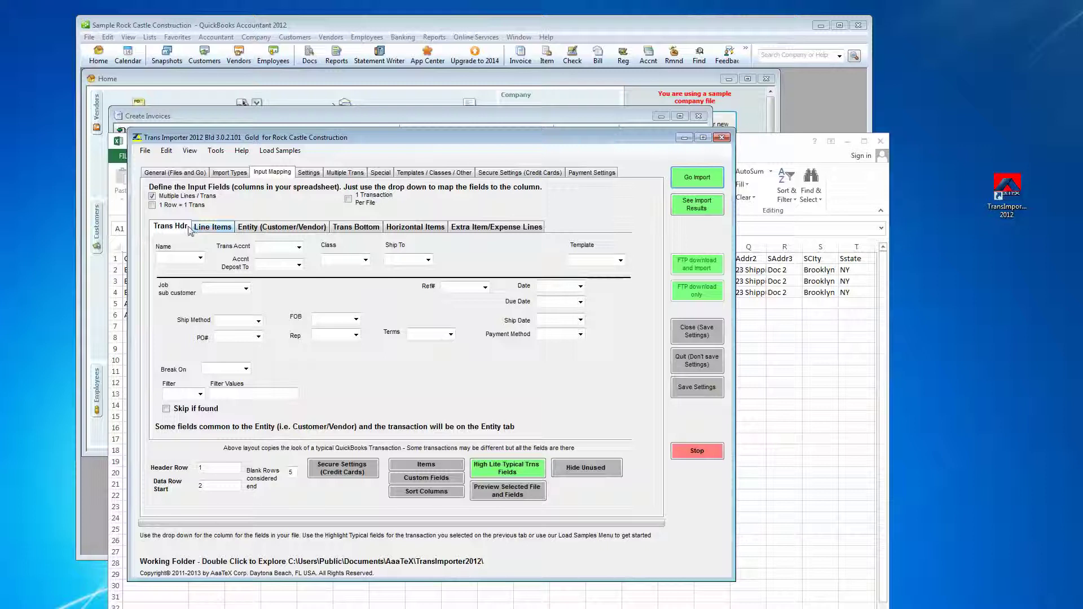
Switch to QuickBooks to examine the blank invoice form and its line item choices, and return to TransImporter
{"action": "left_click", "coordinate": [387, 26]}
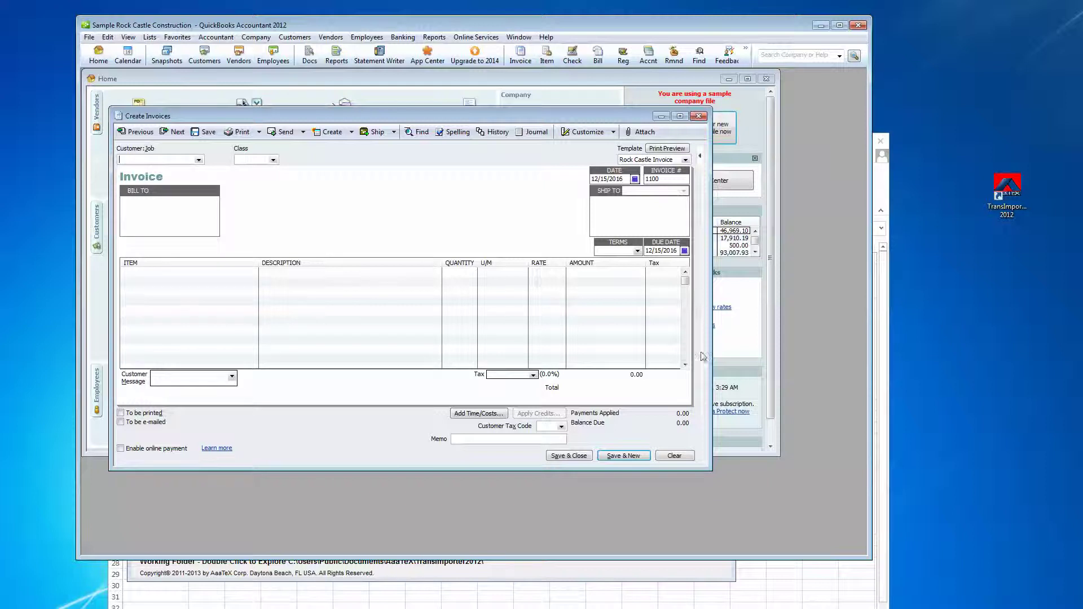
{"action": "left_click", "coordinate": [239, 271]}
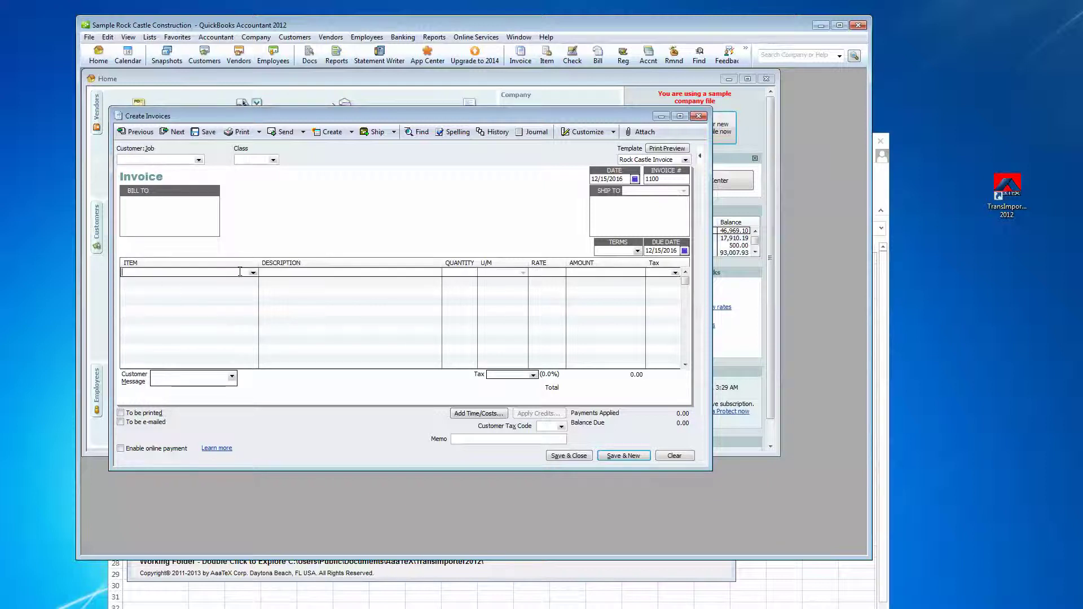
{"action": "left_click", "coordinate": [252, 274]}
{"action": "left_click", "coordinate": [253, 274]}
{"action": "left_click", "coordinate": [643, 568]}
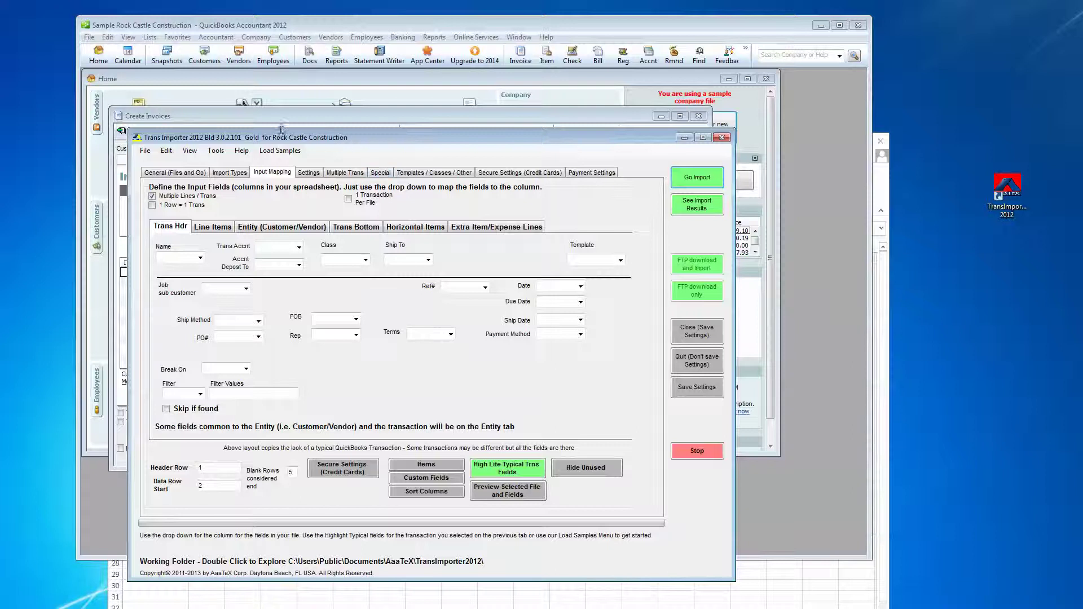
Look through the Quick Overview help and the Operations.pdf manual, closing each one after viewing
{"action": "left_click", "coordinate": [242, 151]}
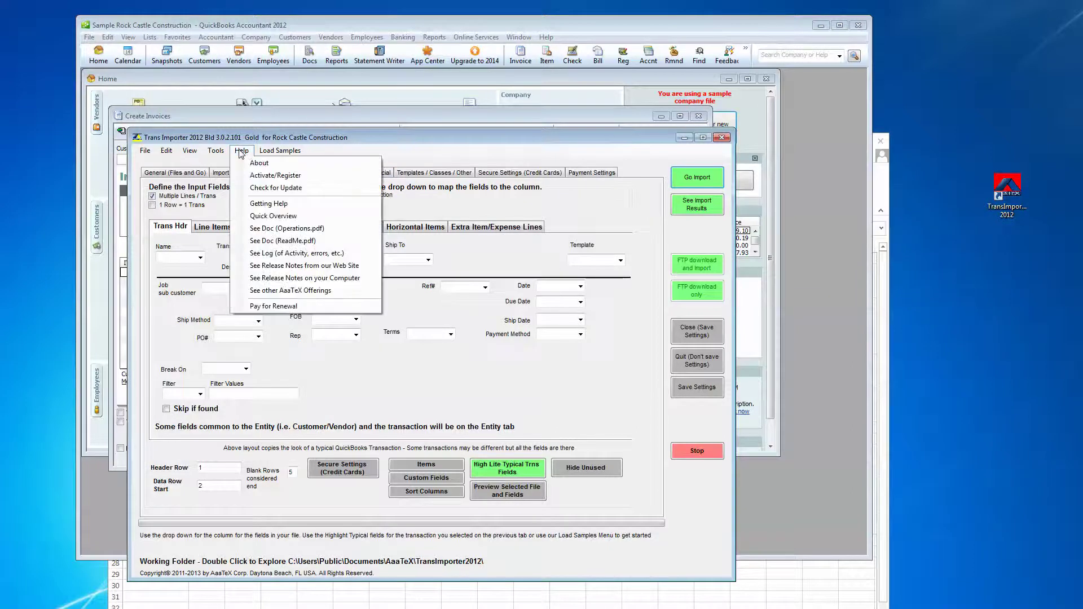
{"action": "left_click", "coordinate": [289, 219]}
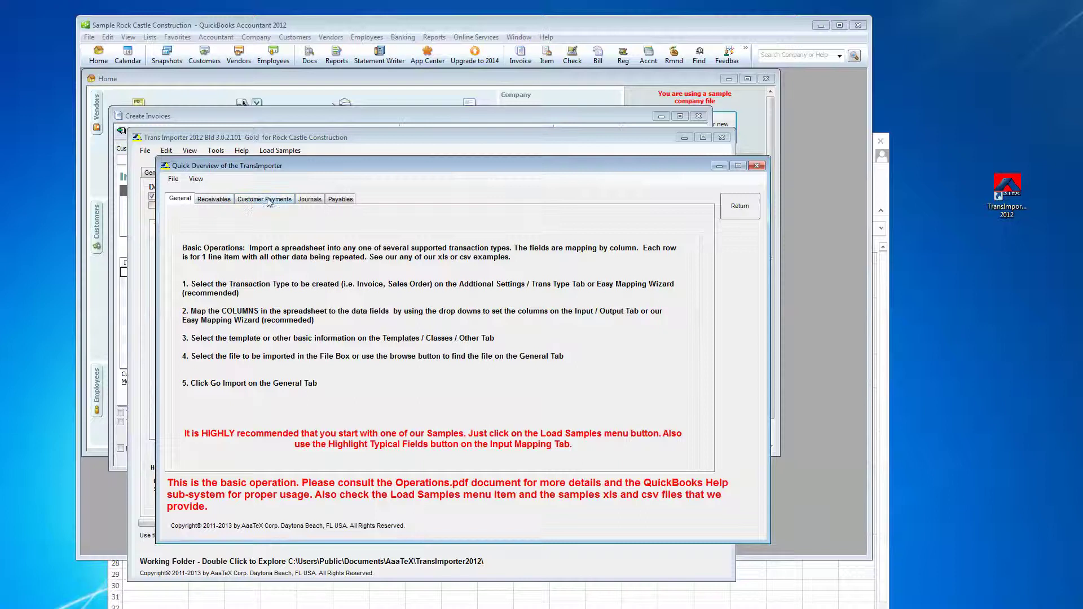
{"action": "left_click", "coordinate": [742, 205]}
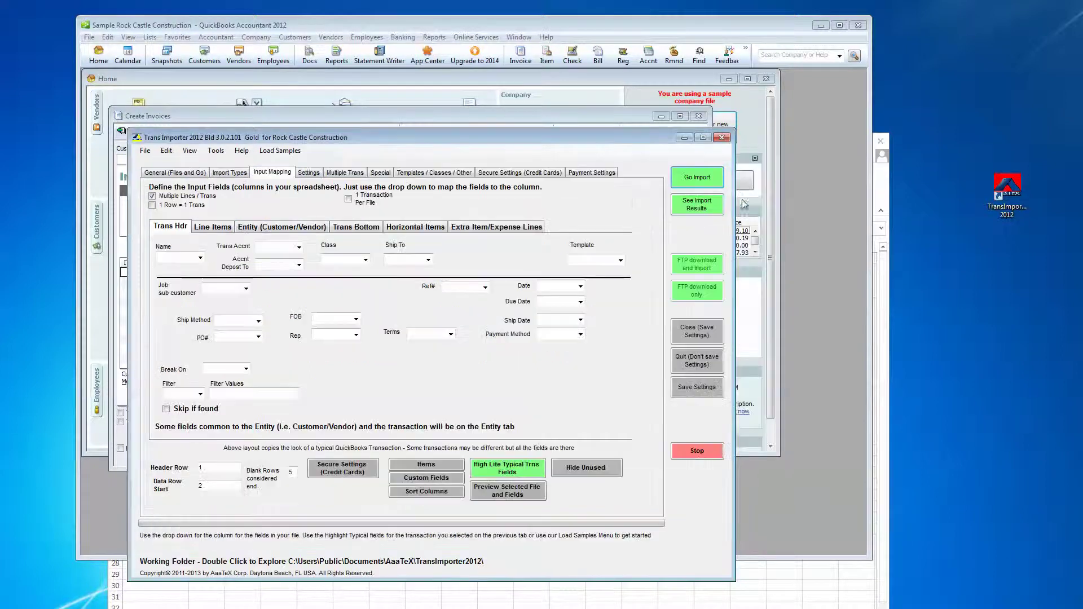
{"action": "left_click", "coordinate": [244, 152]}
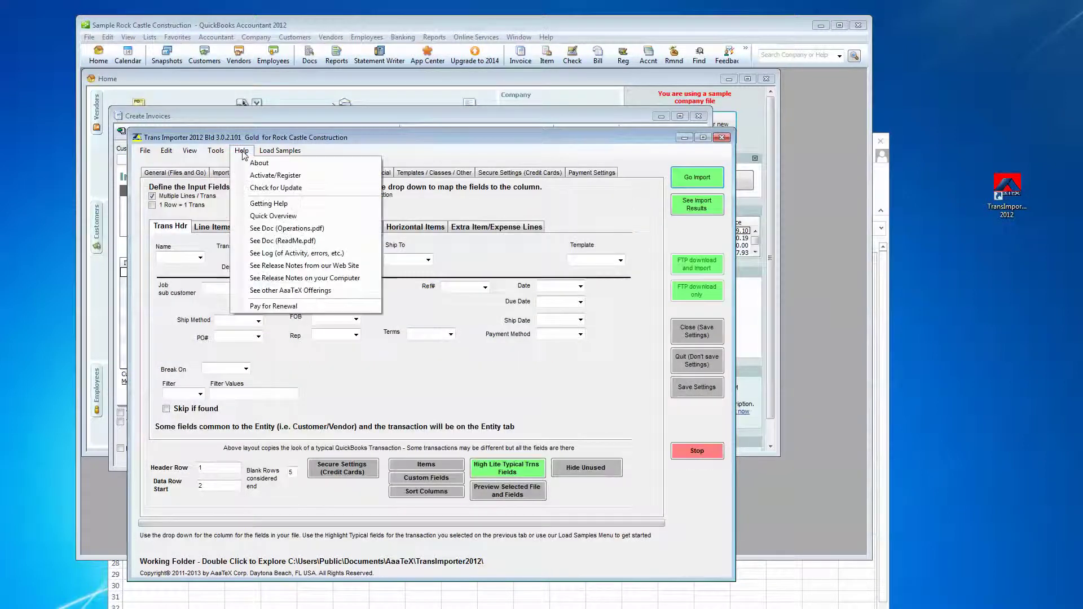
{"action": "left_click", "coordinate": [329, 232]}
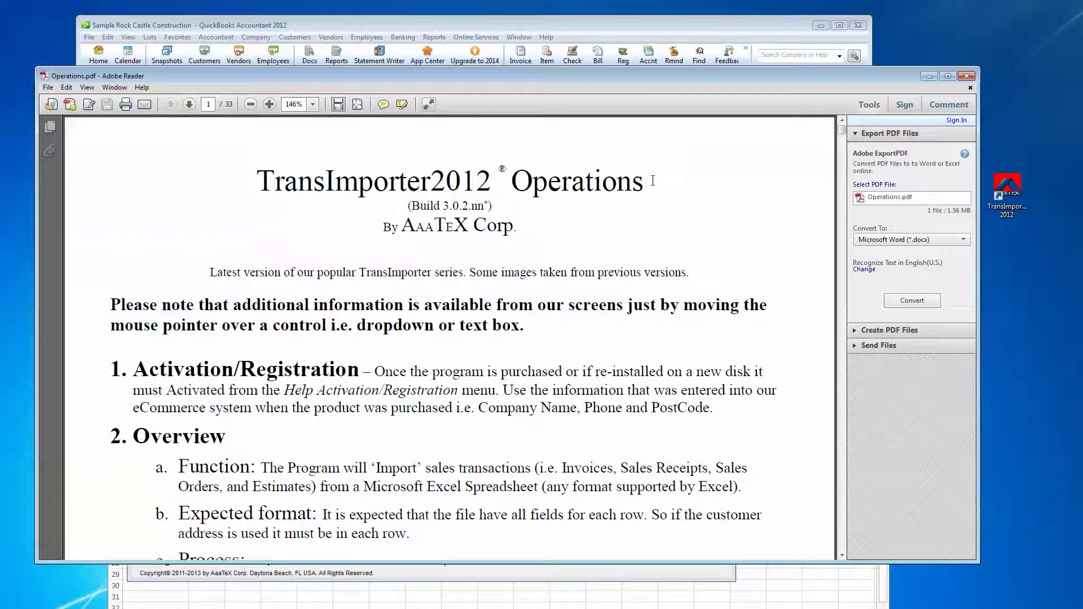
{"action": "left_click", "coordinate": [968, 76]}
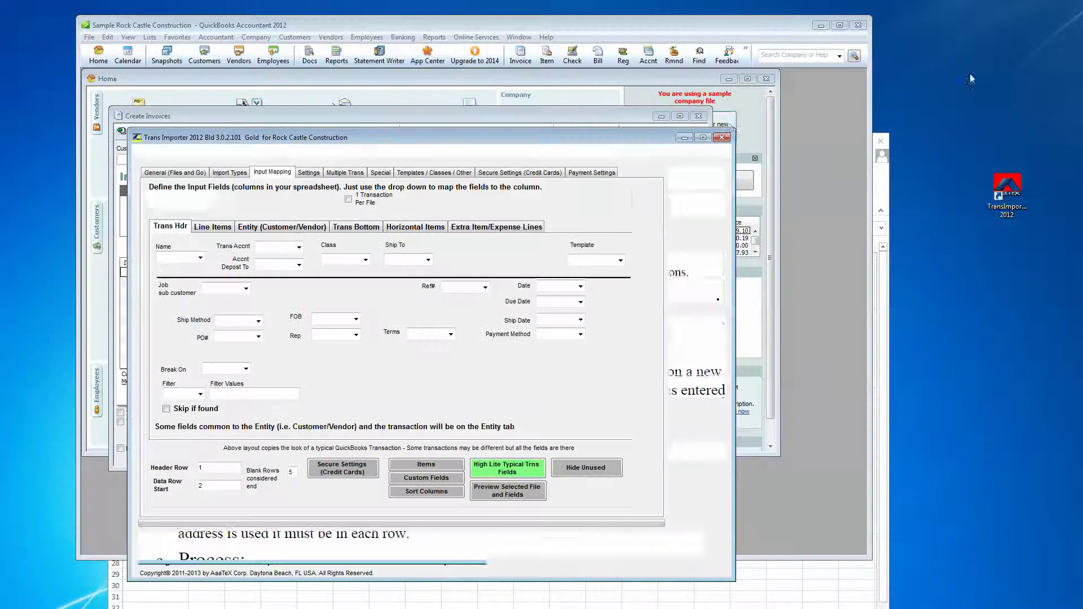
Move the TransImporter window higher and shrink the SampleInvoice.csv Excel window from above so mapping and spreadsheet columns can be compared
{"action": "left_click_drag", "start_coordinate": [437, 143], "coordinate": [431, 87]}
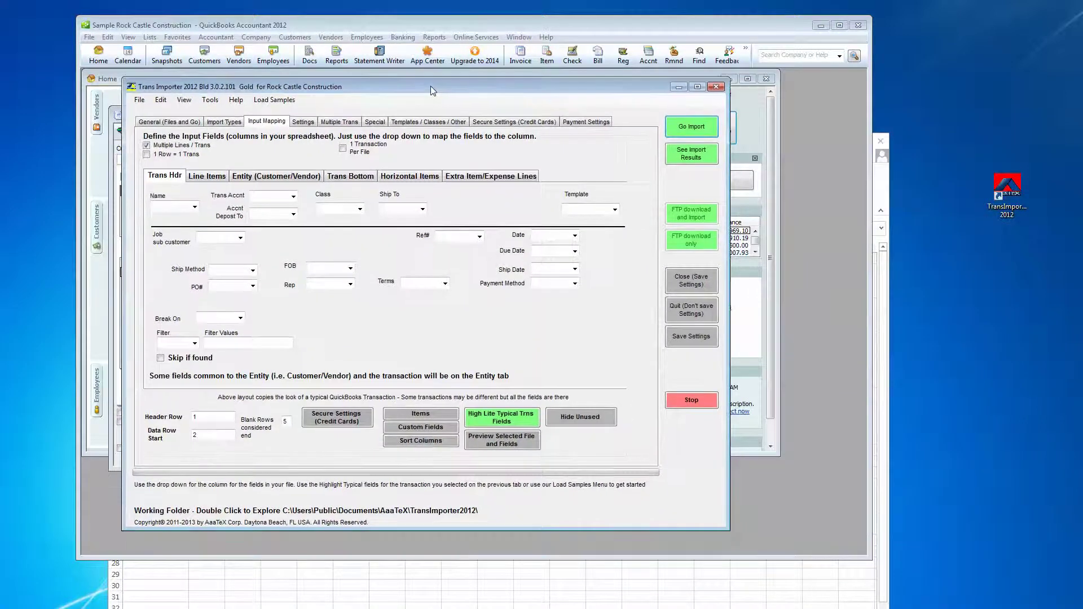
{"action": "left_click", "coordinate": [195, 208]}
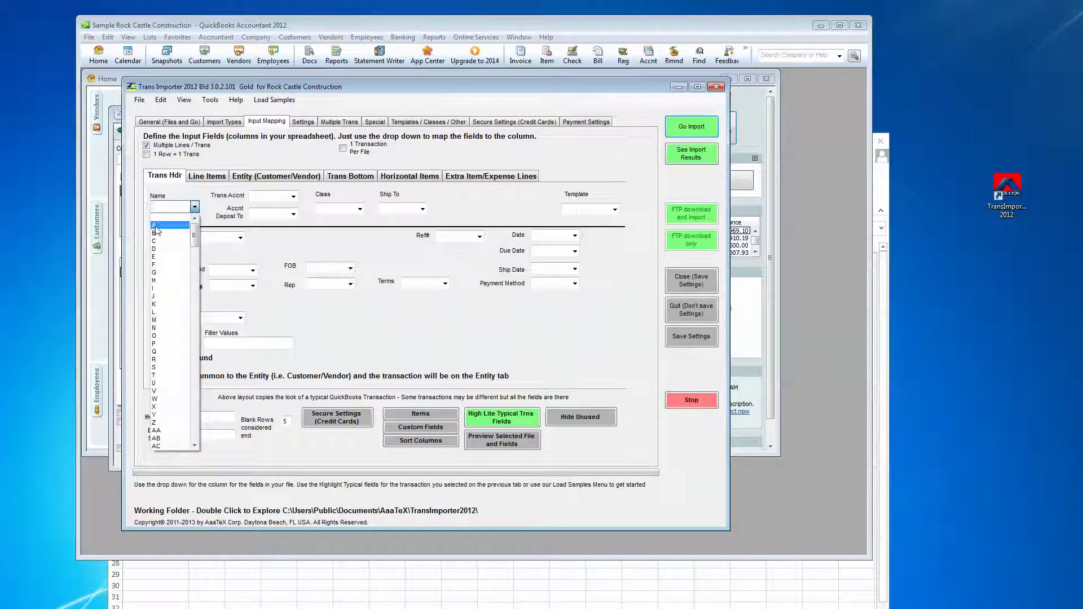
{"action": "left_click", "coordinate": [185, 193]}
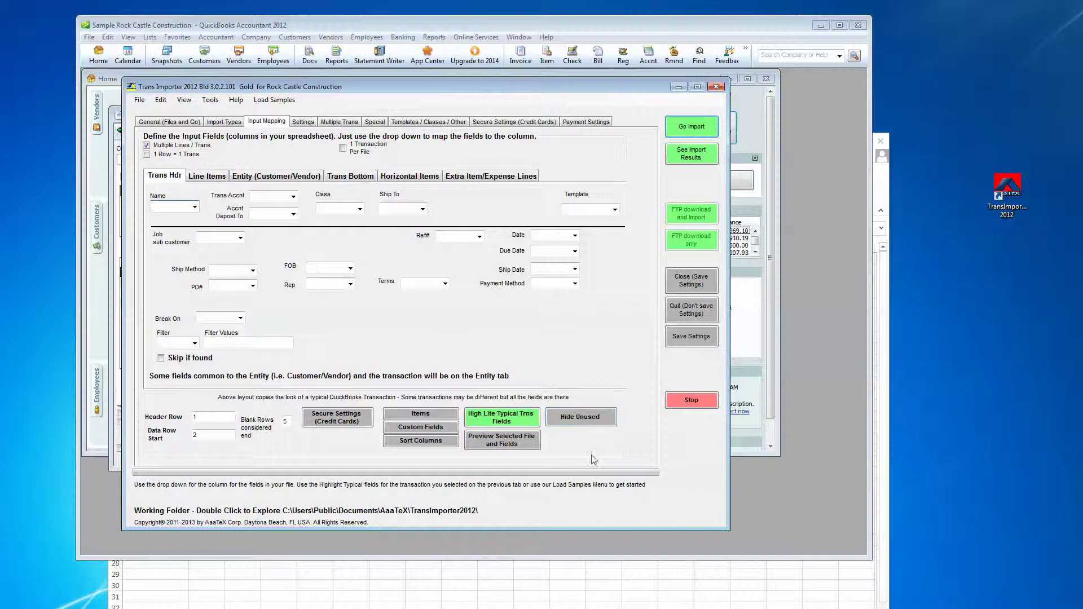
{"action": "left_click", "coordinate": [572, 571]}
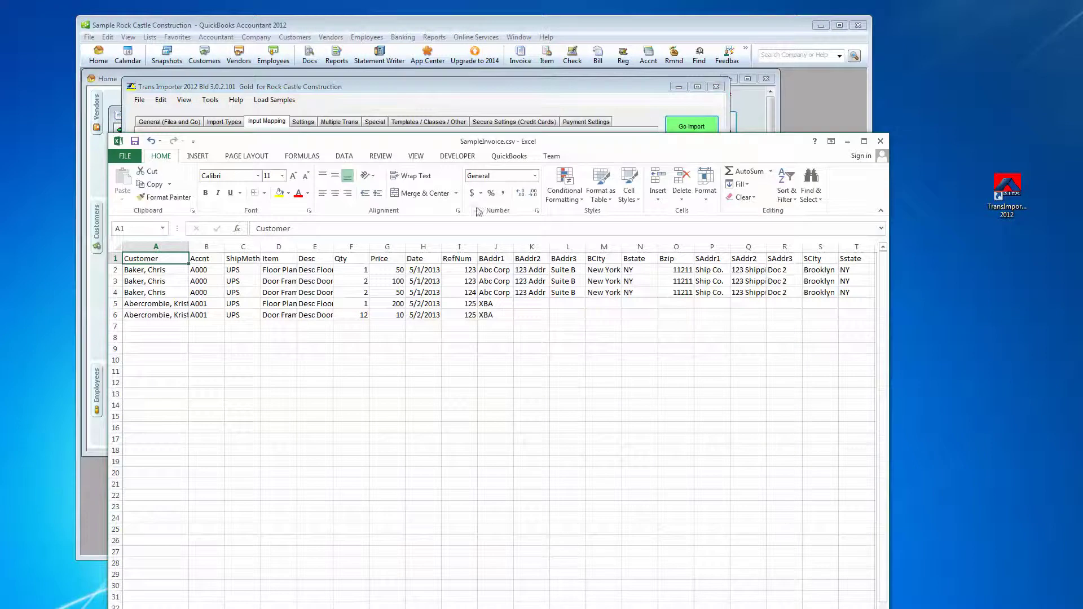
{"action": "left_click_drag", "start_coordinate": [423, 138], "coordinate": [432, 99]}
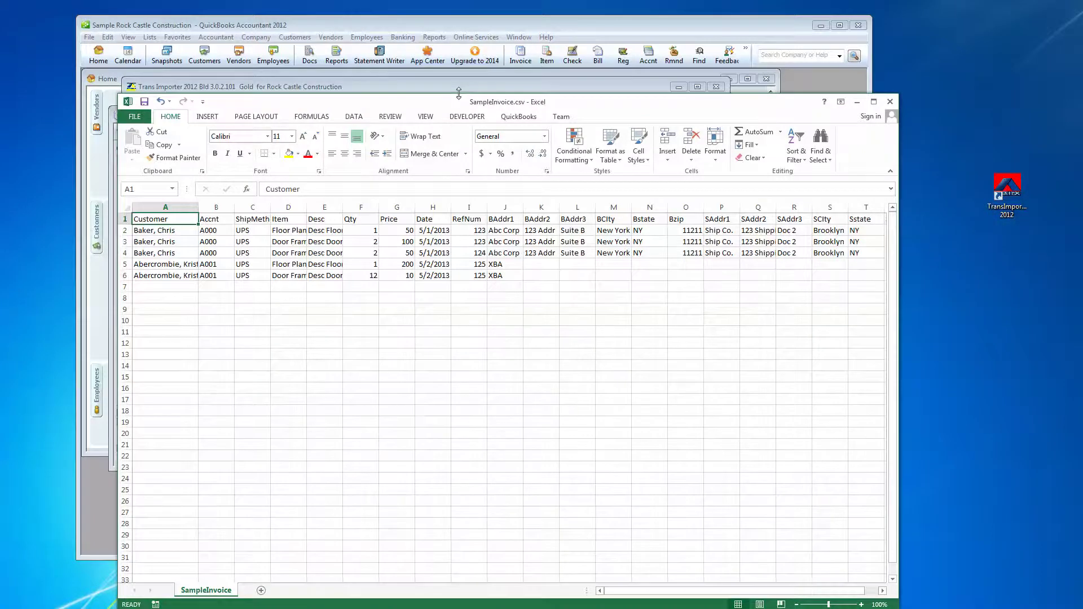
{"action": "left_click_drag", "start_coordinate": [458, 93], "coordinate": [470, 253]}
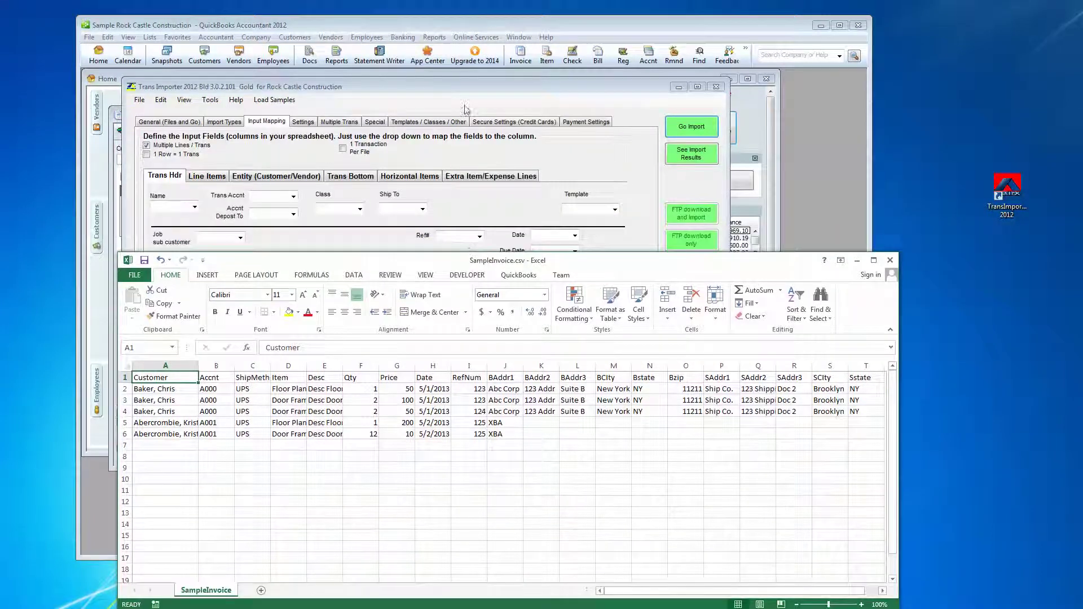
{"action": "left_click", "coordinate": [450, 88]}
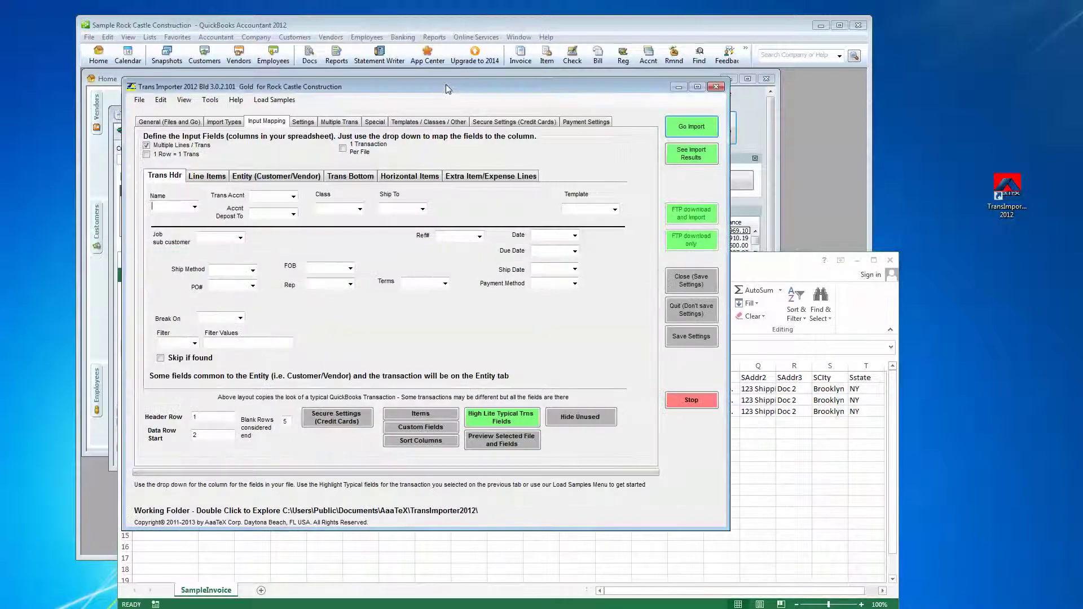
Load the Accounts Receivables Invoice sample file and settings, accepting the replacement of the existing settings
{"action": "left_click", "coordinate": [274, 102]}
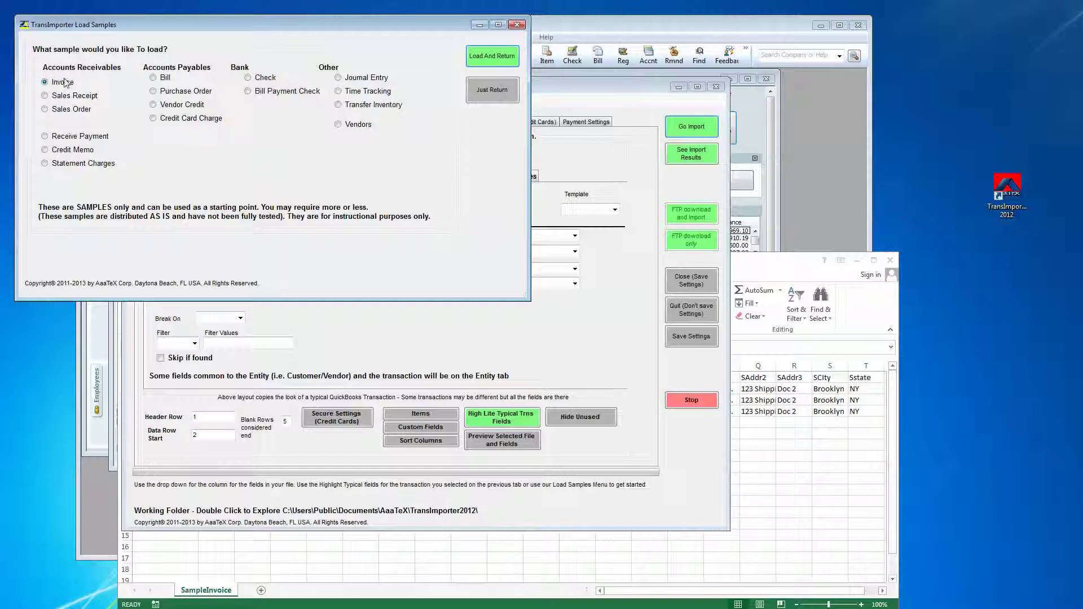
{"action": "left_click", "coordinate": [493, 57]}
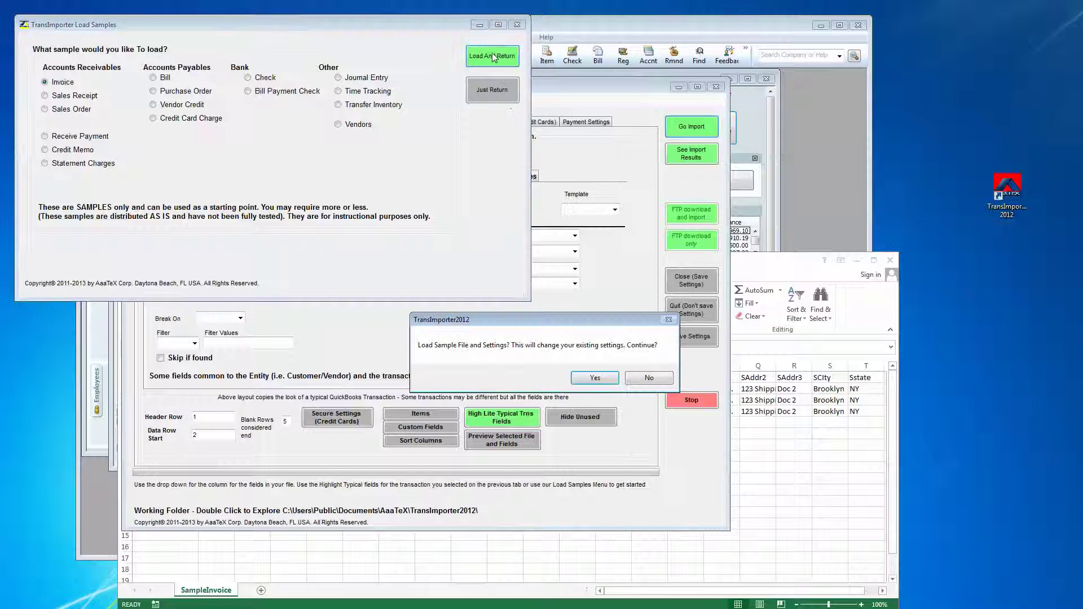
{"action": "left_click", "coordinate": [584, 378]}
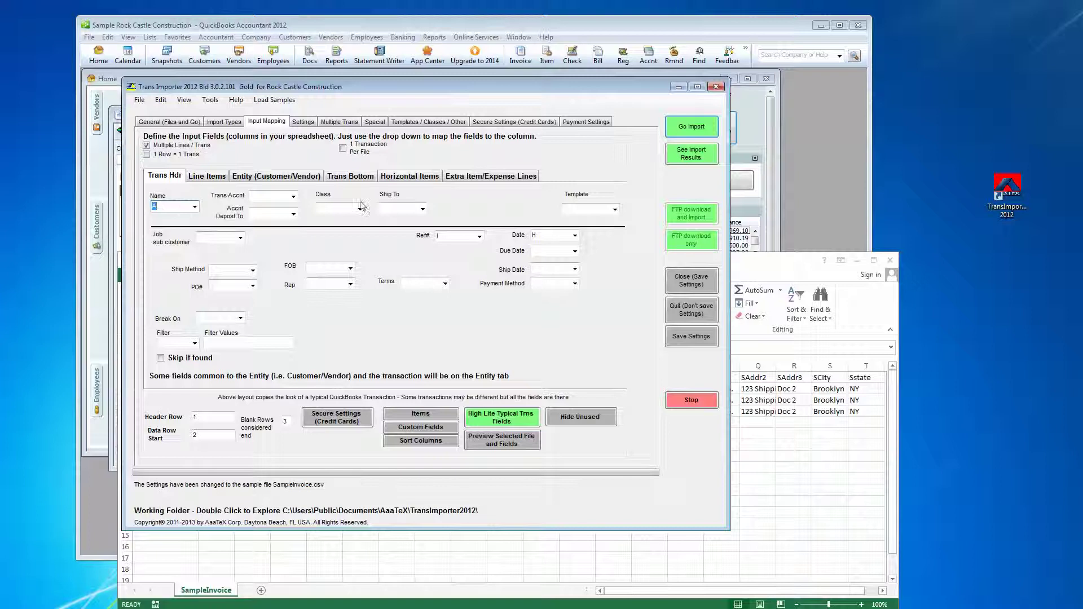
Review the loaded column mappings for the transaction header, line items, customer addresses and transaction bottom
{"action": "left_click", "coordinate": [450, 237]}
{"action": "left_click", "coordinate": [204, 177]}
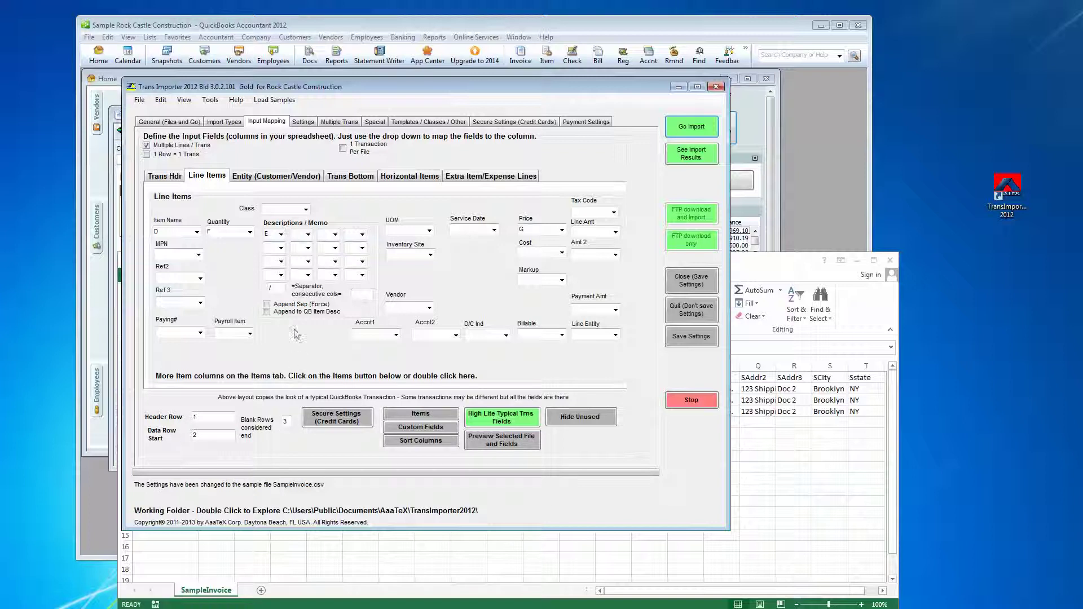
{"action": "left_click", "coordinate": [291, 176]}
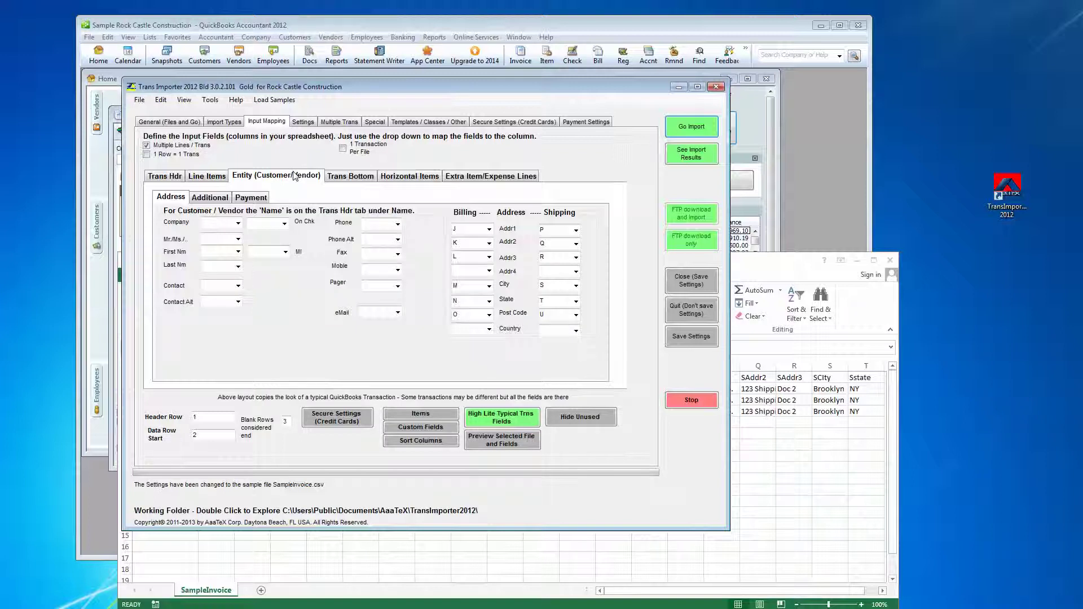
{"action": "left_click", "coordinate": [352, 178]}
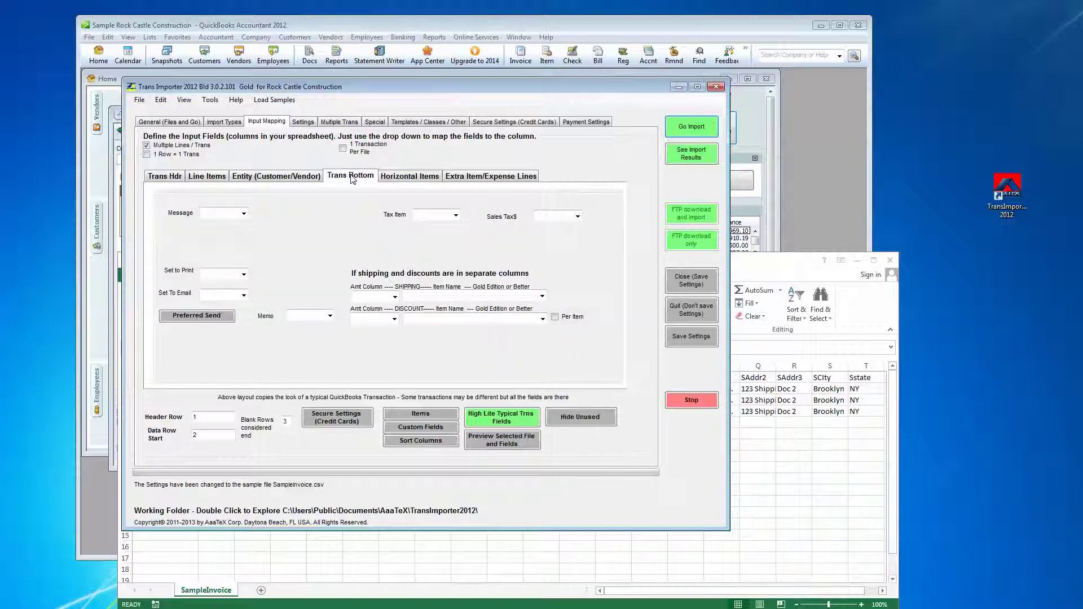
{"action": "left_click", "coordinate": [164, 177]}
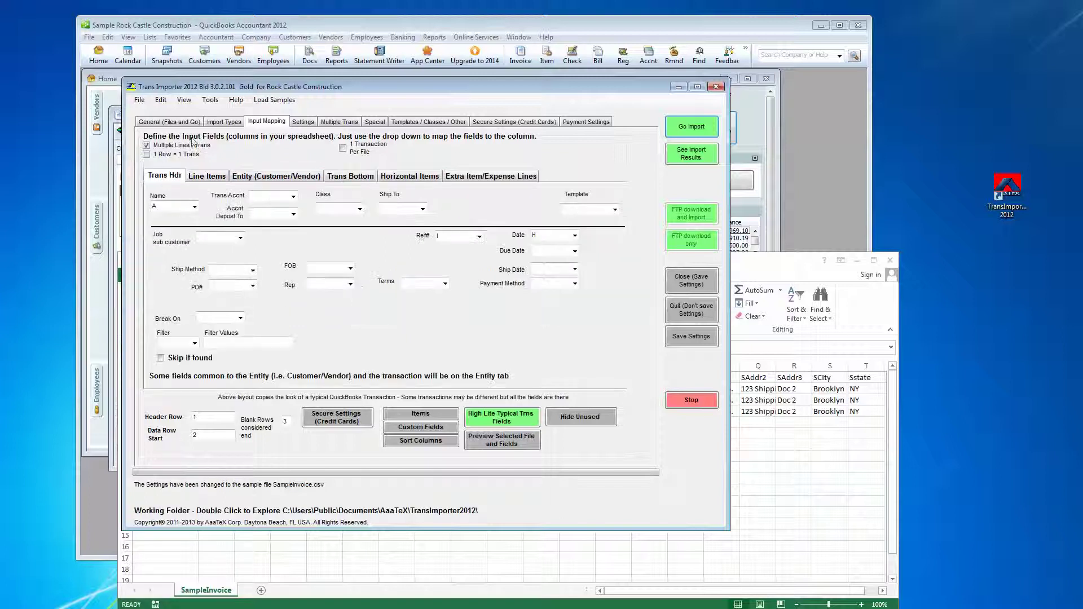
Check the selected input file and the import type settings, ending on the general file selection page
{"action": "left_click", "coordinate": [182, 122]}
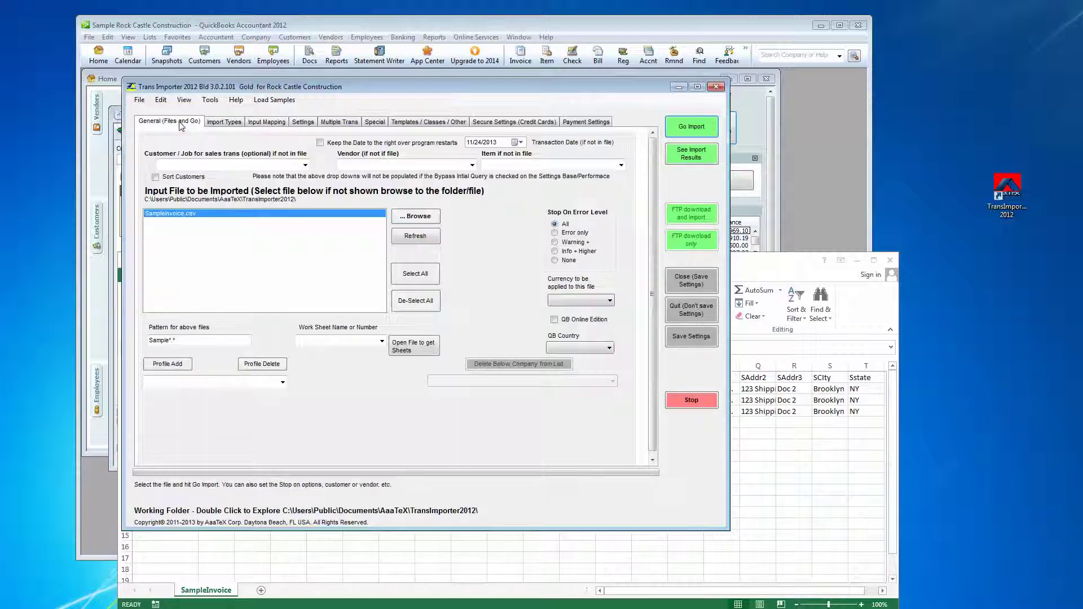
{"action": "left_click", "coordinate": [256, 124]}
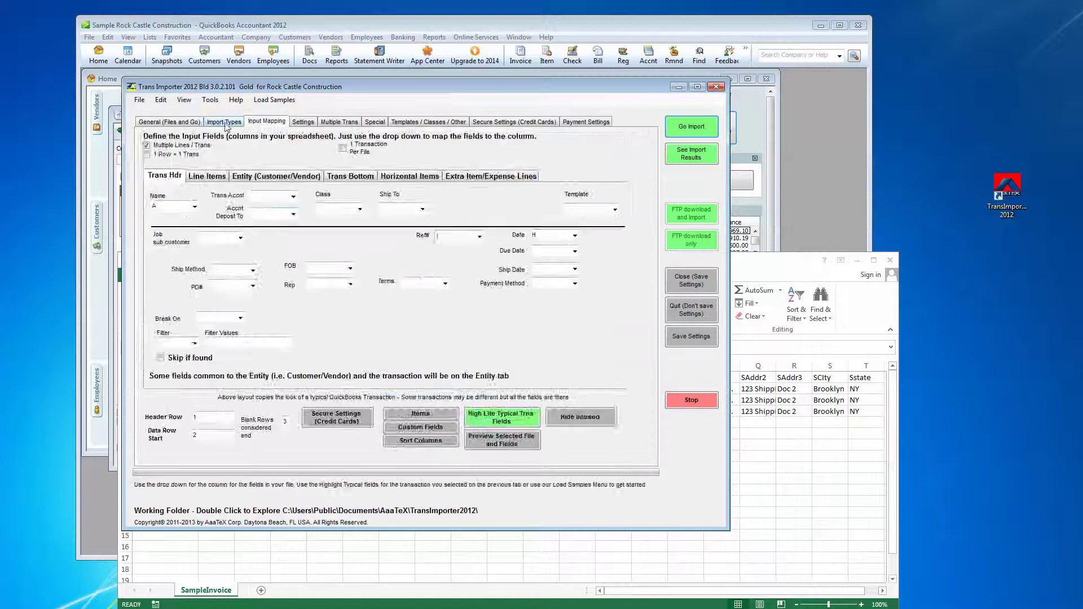
{"action": "left_click", "coordinate": [226, 124]}
{"action": "left_click", "coordinate": [165, 122]}
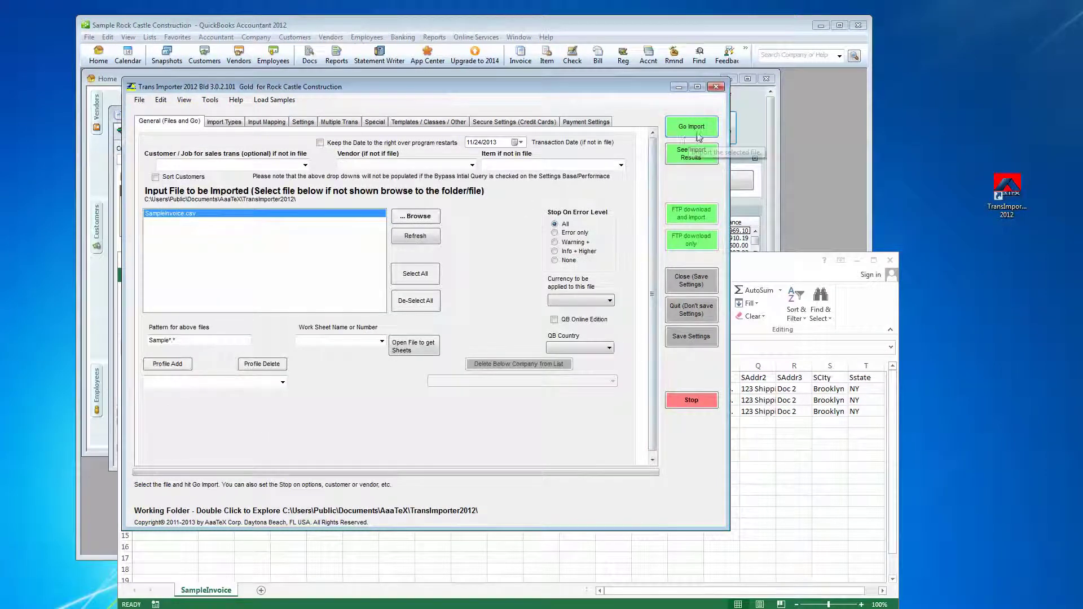
Import SampleInvoice.csv from its default sheet into QuickBooks and open the import results
{"action": "double_click", "coordinate": [168, 218]}
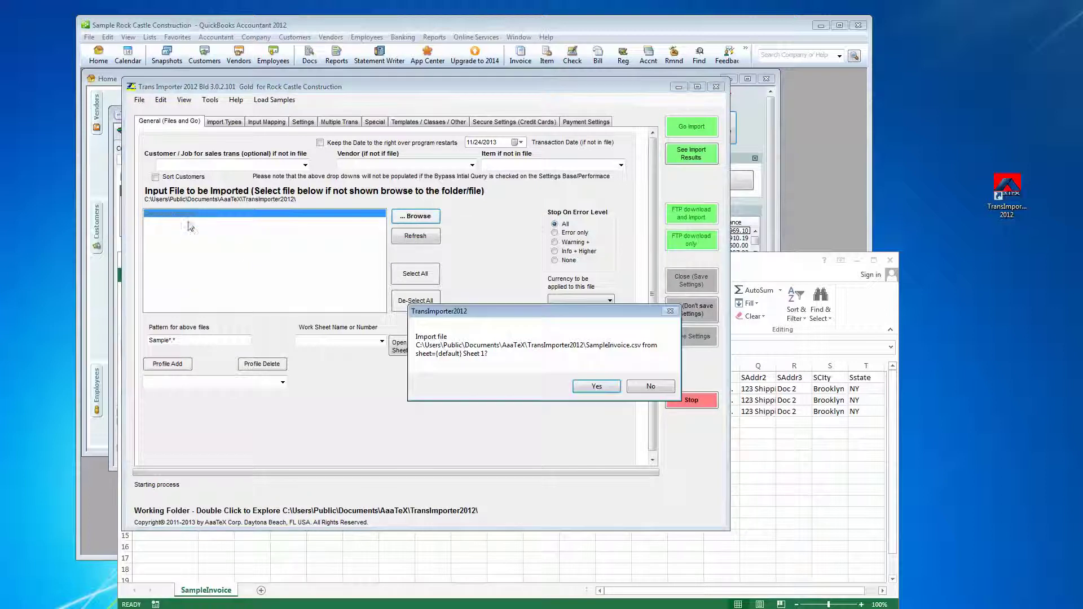
{"action": "left_click", "coordinate": [597, 390]}
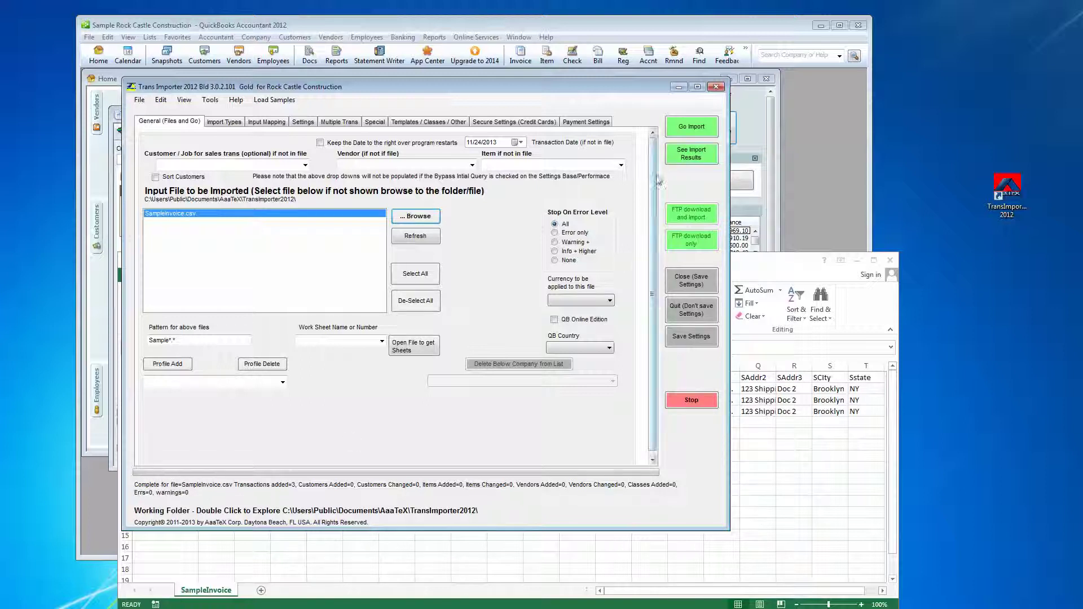
{"action": "left_click", "coordinate": [673, 160]}
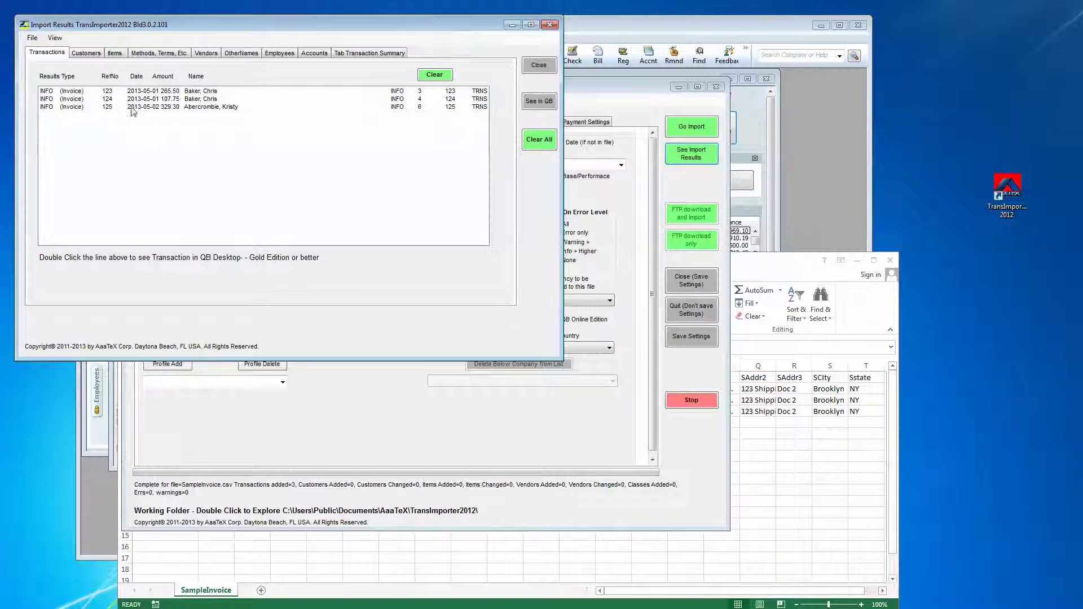
Check the import results for customers and items, ending on the list of imported transactions
{"action": "left_click", "coordinate": [85, 52]}
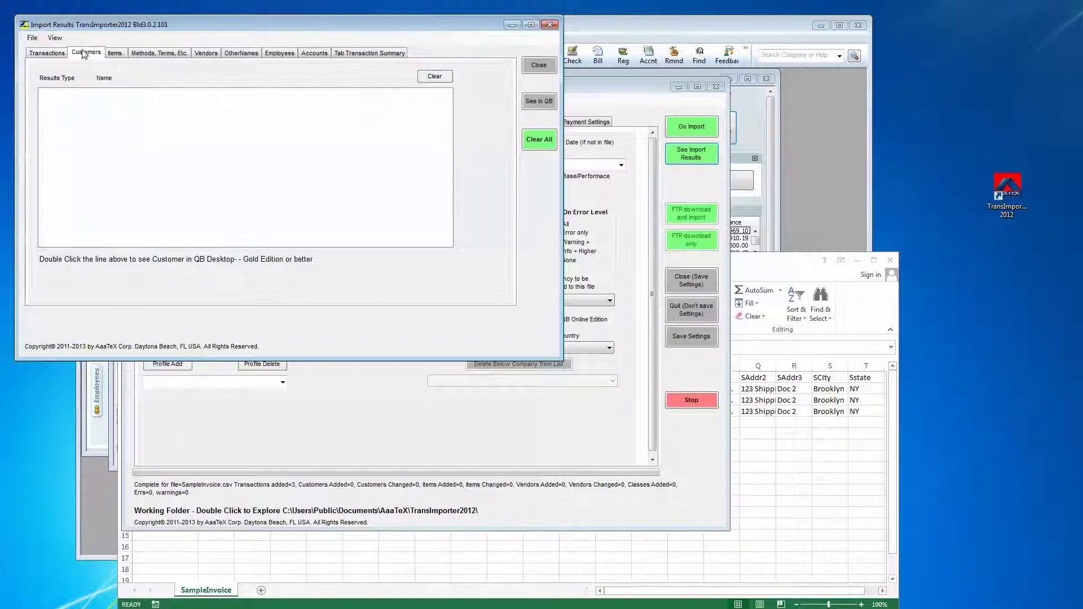
{"action": "left_click", "coordinate": [115, 54]}
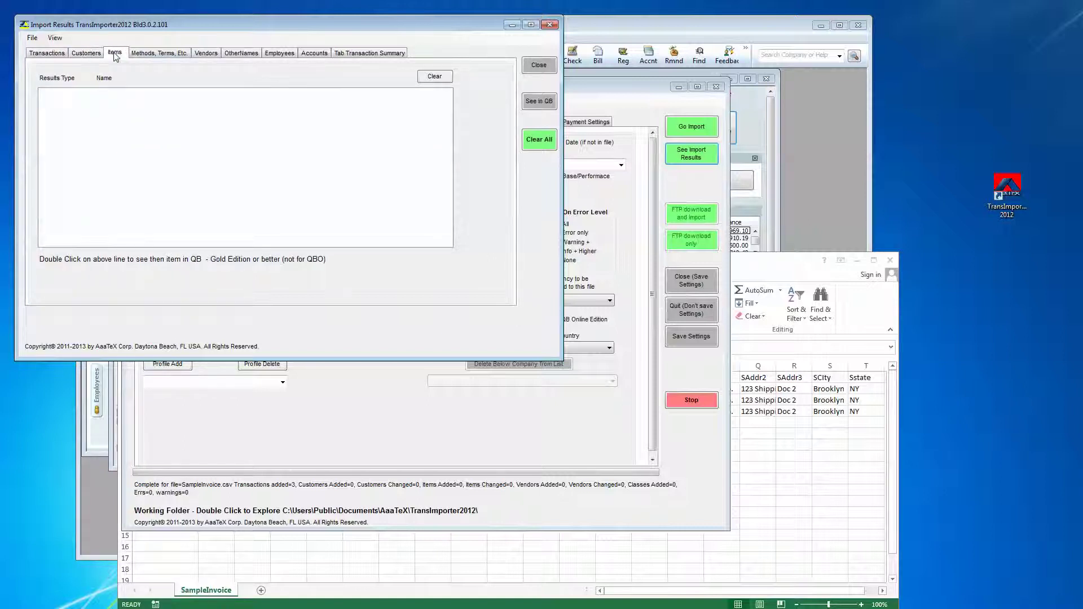
{"action": "left_click", "coordinate": [47, 54]}
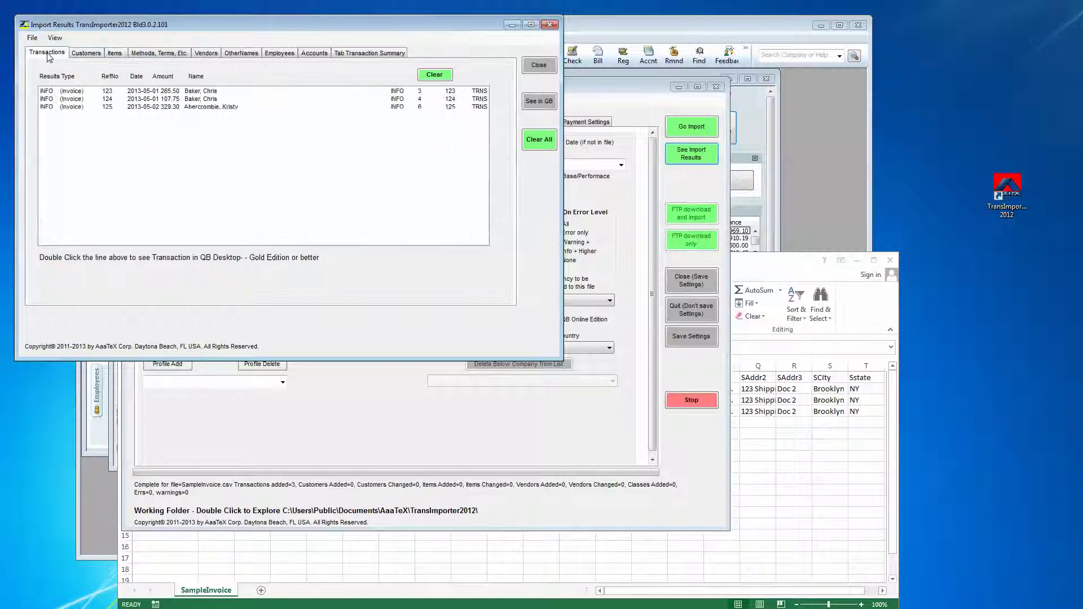
View imported invoice 123 in QuickBooks, browse to the following invoice and back, and close the import results
{"action": "left_click", "coordinate": [144, 94]}
{"action": "double_click", "coordinate": [144, 95]}
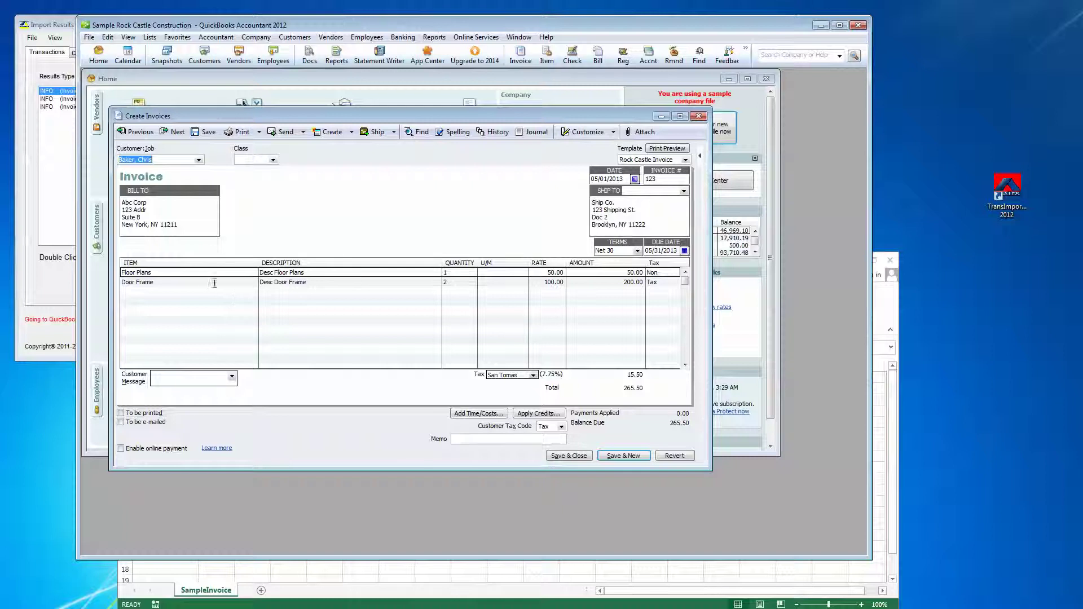
{"action": "left_click", "coordinate": [174, 134]}
{"action": "left_click", "coordinate": [204, 133]}
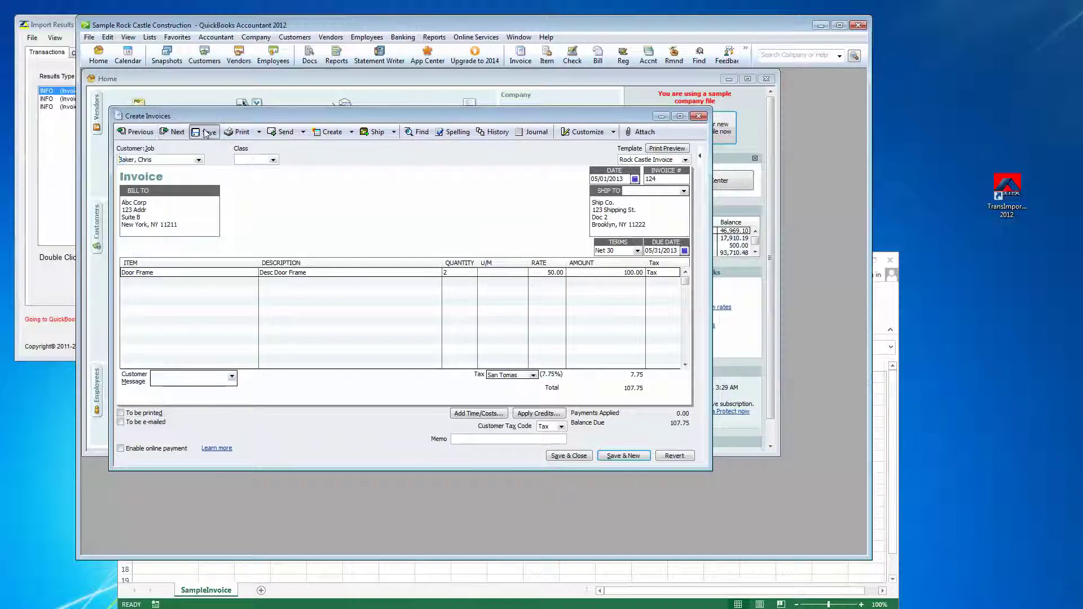
{"action": "left_click", "coordinate": [138, 132]}
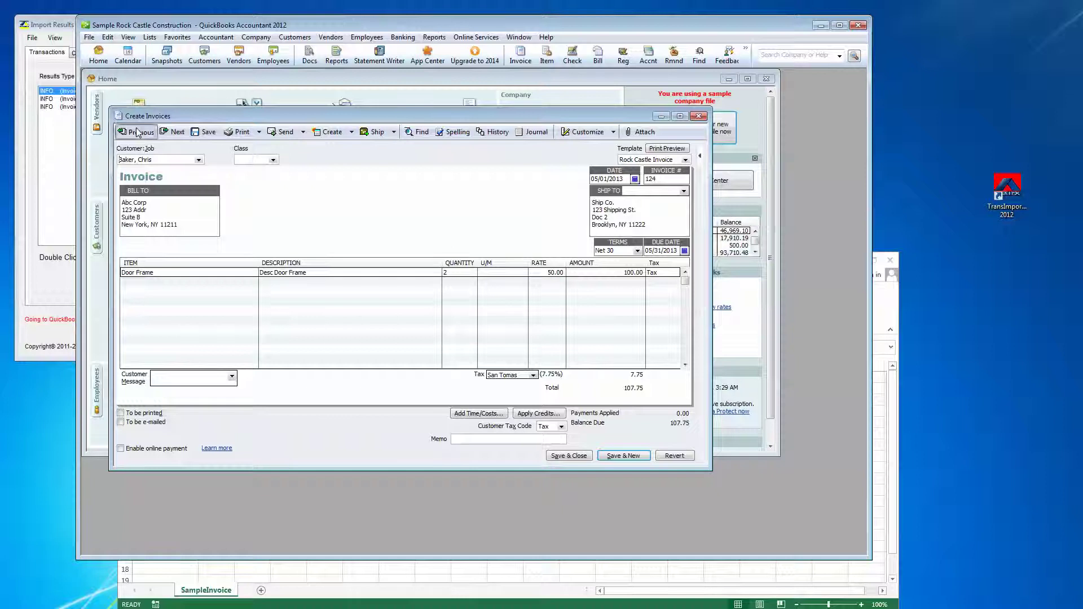
{"action": "left_click", "coordinate": [48, 343]}
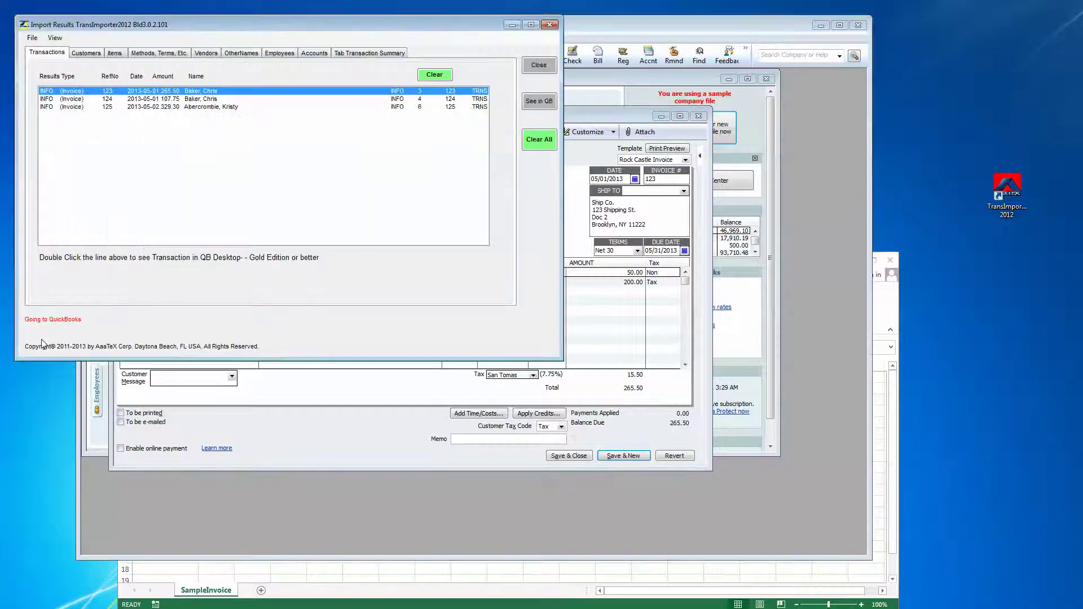
{"action": "left_click", "coordinate": [538, 65]}
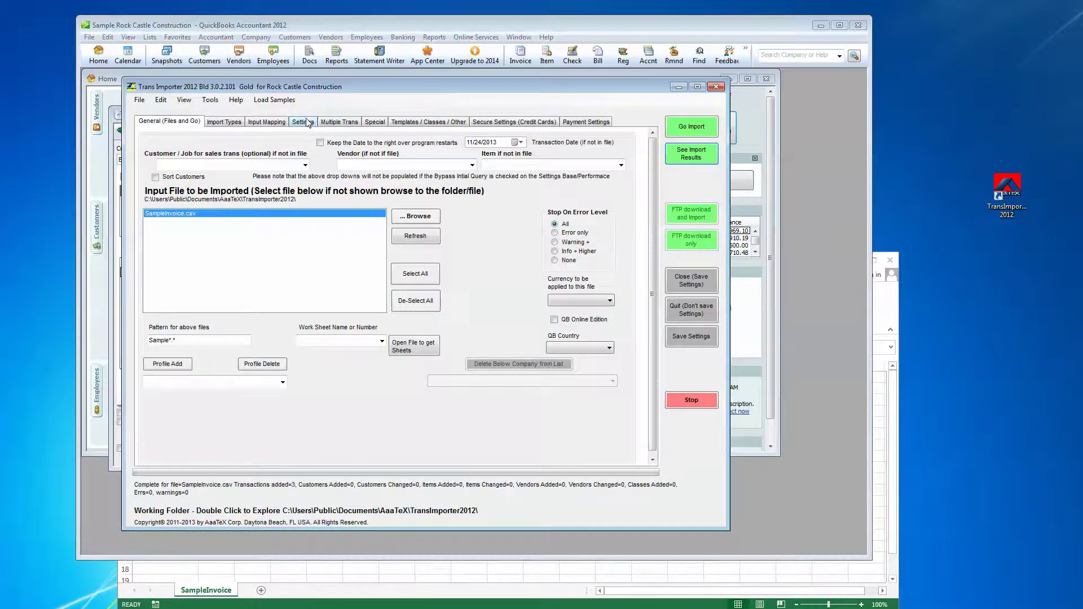
Examine the import settings and the custom fields mapping, including the available customer-level fields, and close the custom fields window unchanged
{"action": "left_click", "coordinate": [308, 123]}
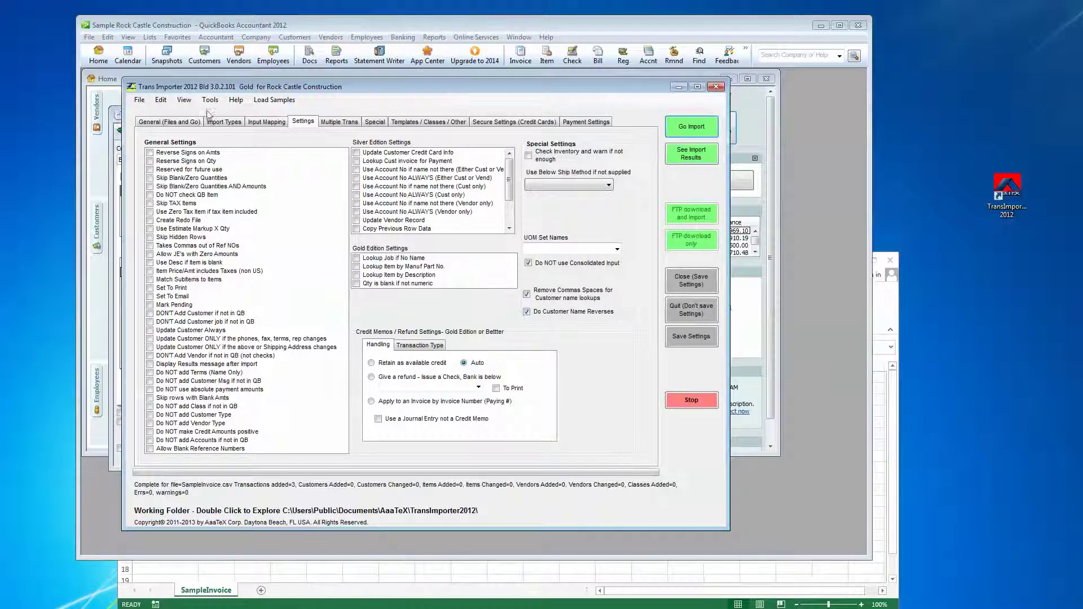
{"action": "left_click", "coordinate": [161, 100]}
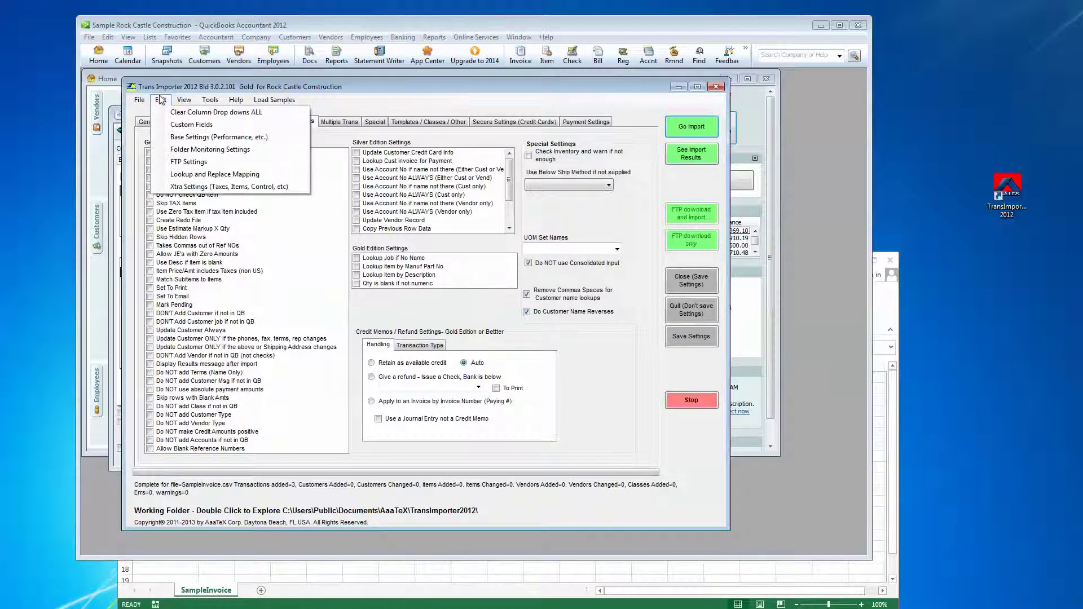
{"action": "left_click", "coordinate": [210, 124]}
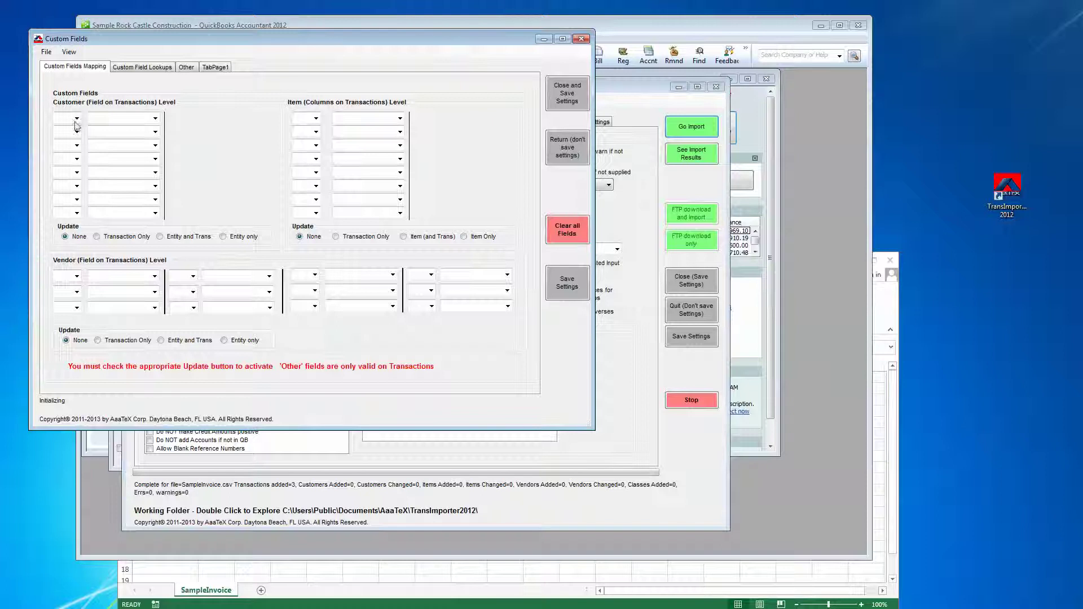
{"action": "left_click", "coordinate": [77, 118]}
{"action": "left_click", "coordinate": [77, 119]}
{"action": "left_click", "coordinate": [155, 119]}
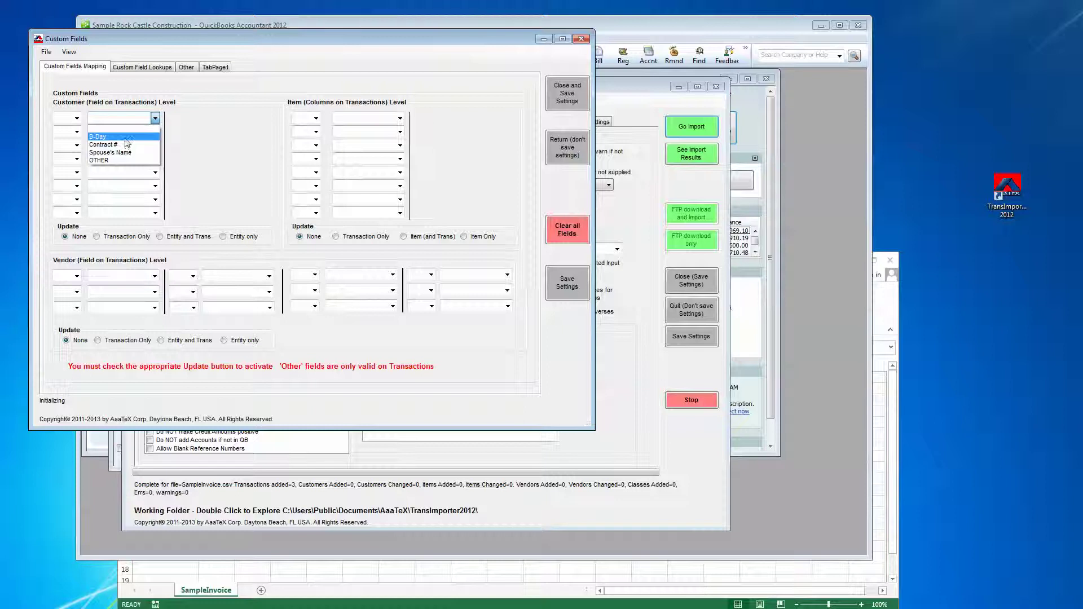
{"action": "left_click", "coordinate": [581, 41]}
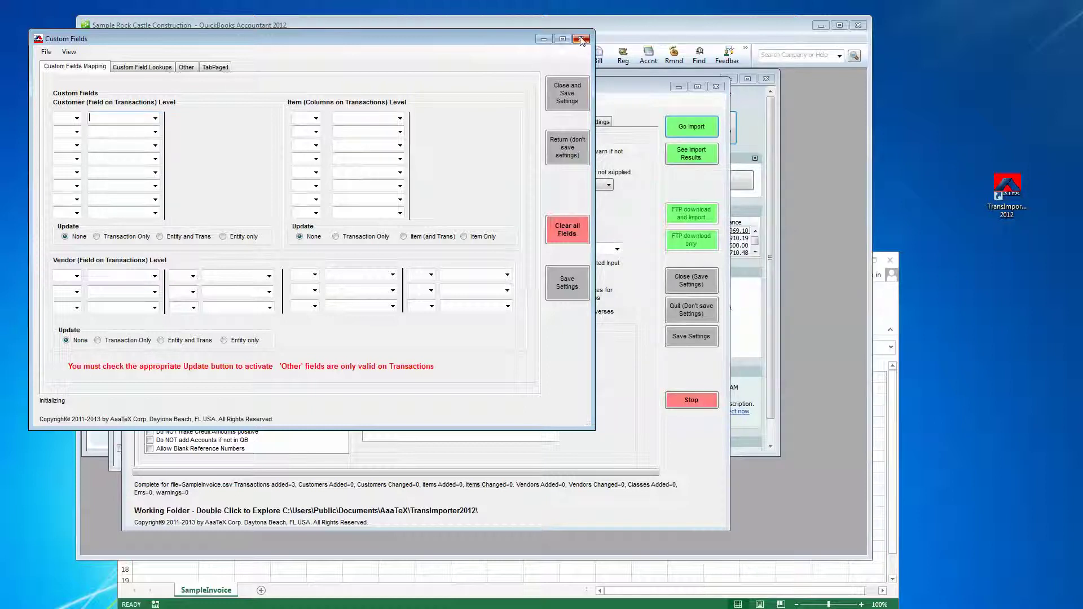
{"action": "left_click", "coordinate": [581, 38]}
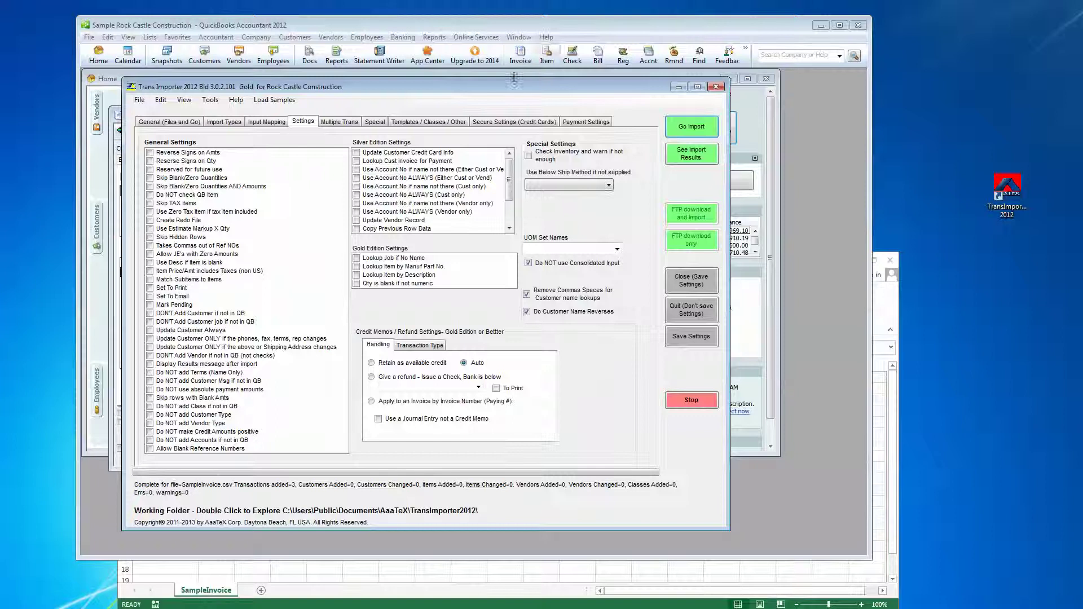
Show all import types, set the sales transactions to None and select Bill for the purchase transactions
{"action": "left_click", "coordinate": [216, 123]}
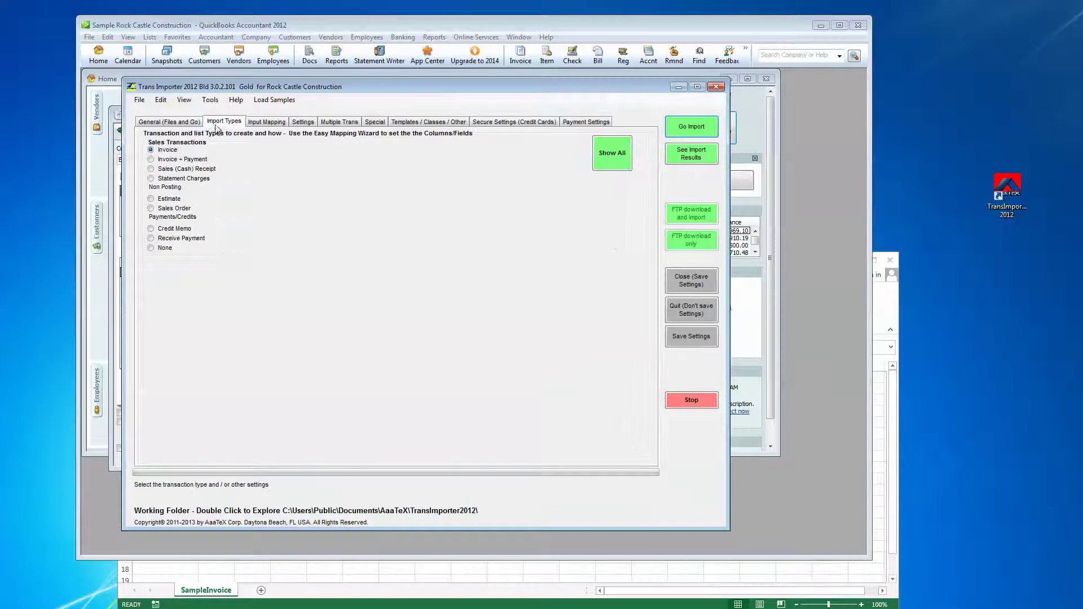
{"action": "left_click", "coordinate": [620, 154]}
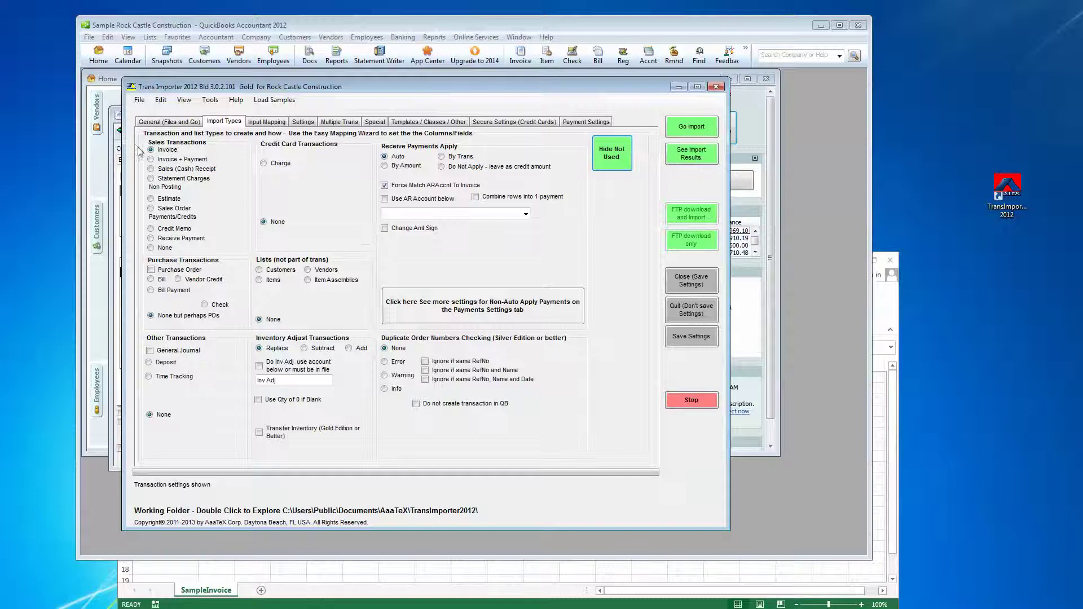
{"action": "left_click", "coordinate": [150, 249]}
{"action": "left_click", "coordinate": [150, 281]}
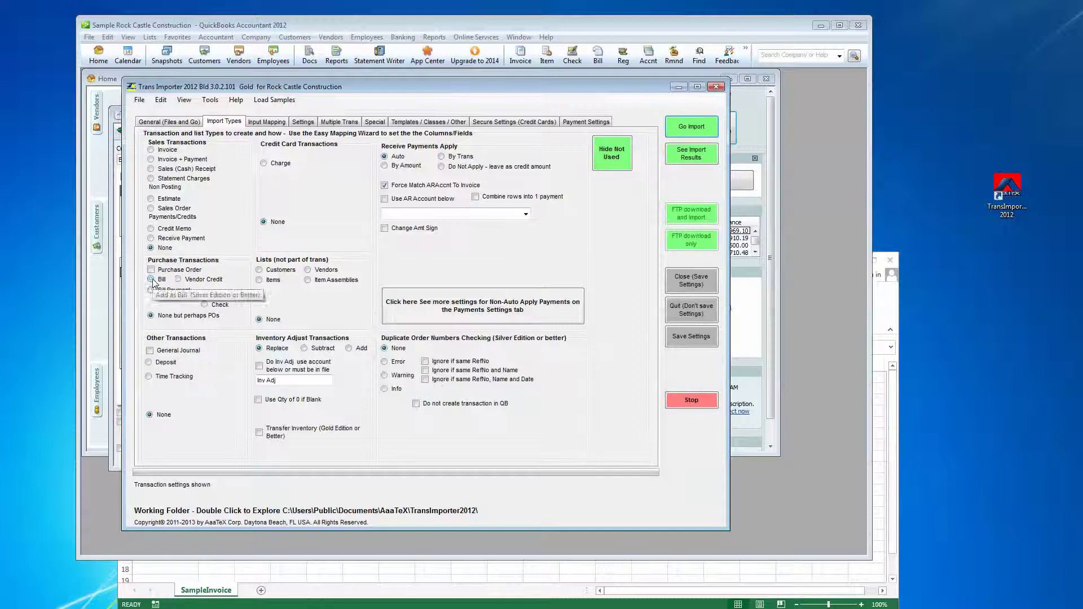
Review the transaction header and line item mappings, the input file selection and the general import settings
{"action": "left_click", "coordinate": [273, 123]}
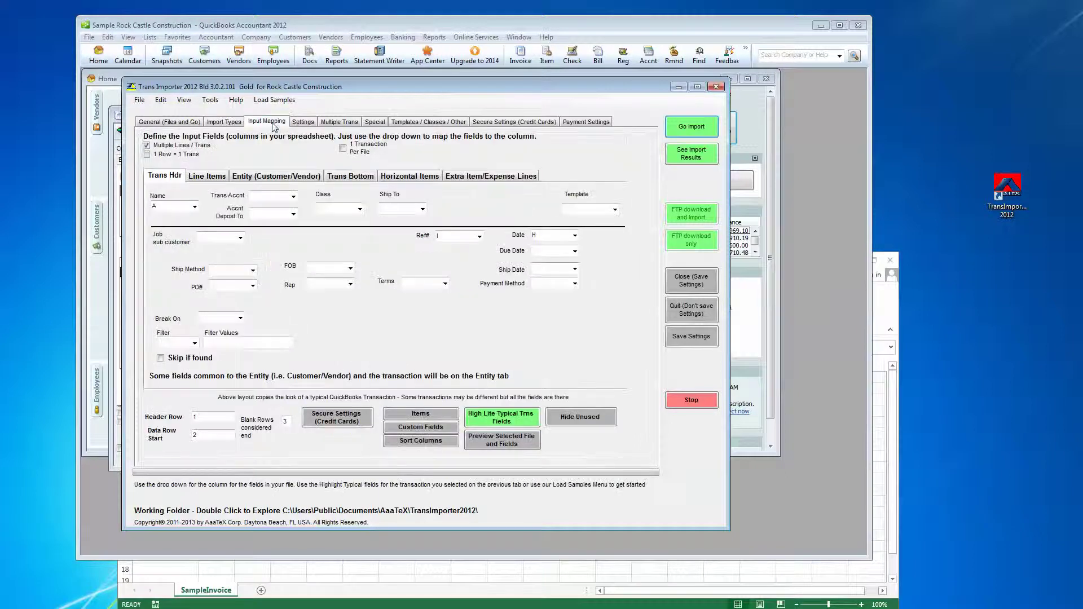
{"action": "left_click", "coordinate": [218, 177]}
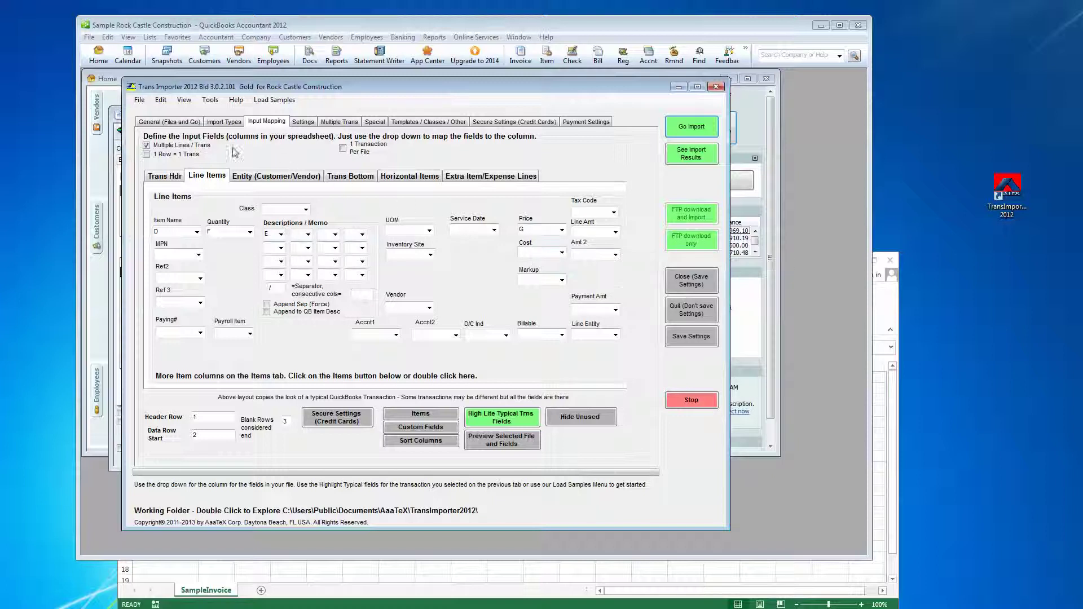
{"action": "left_click", "coordinate": [170, 123]}
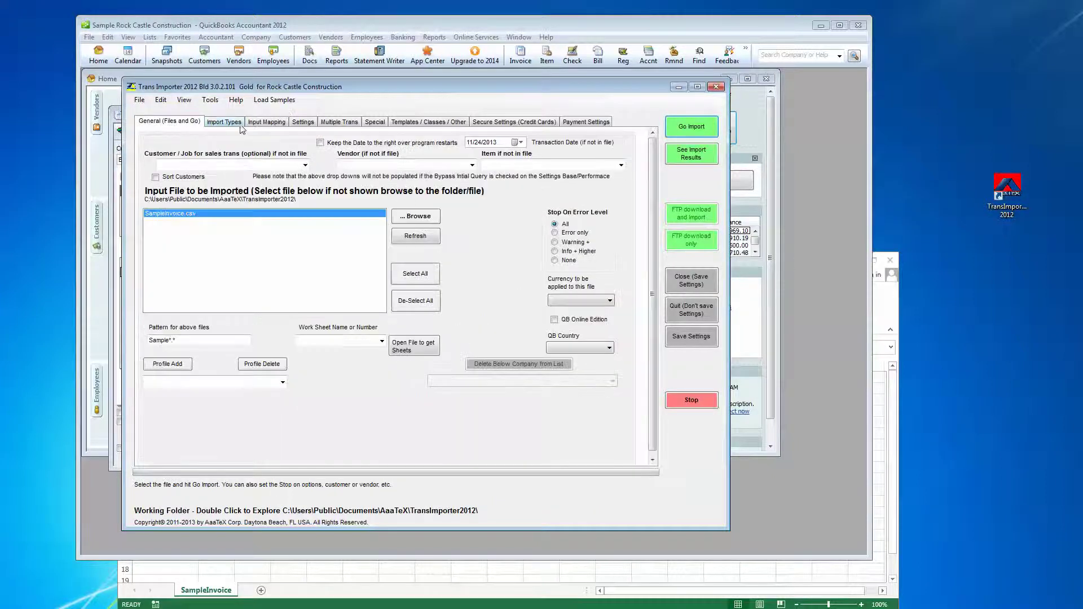
{"action": "left_click", "coordinate": [263, 124]}
{"action": "left_click", "coordinate": [297, 123]}
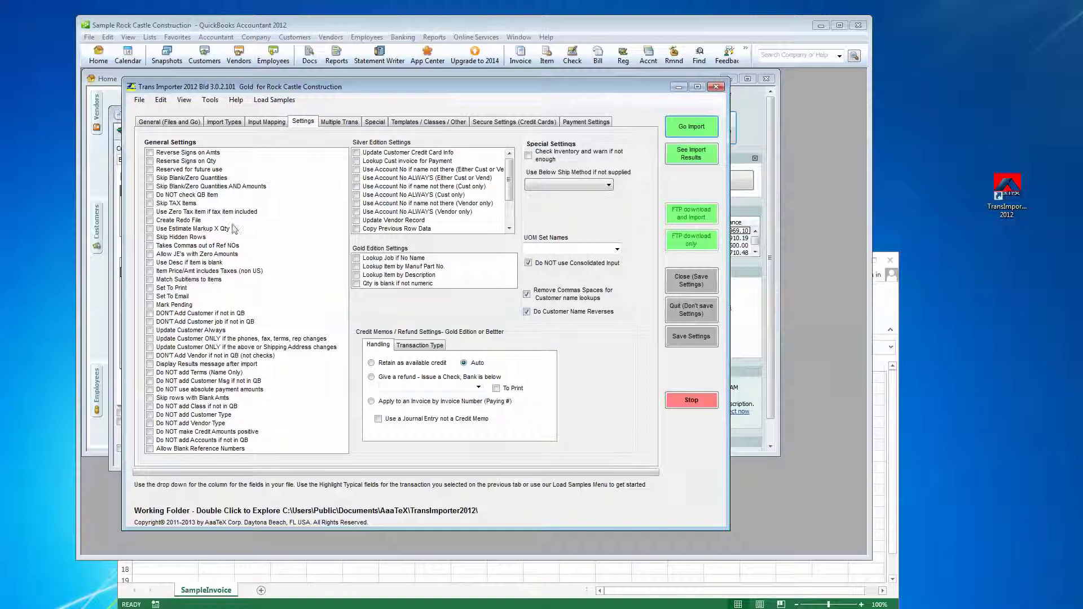